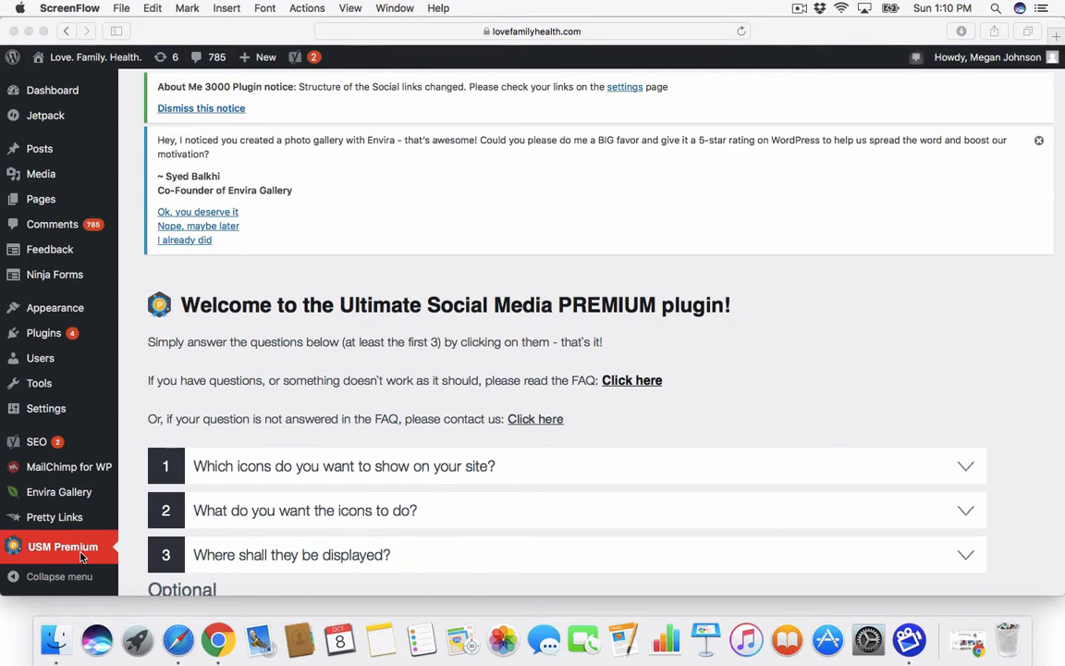
# Step: Scroll down the USM Premium welcome page to its numbered setup questions
pyautogui.scroll(-3, 82, 555)
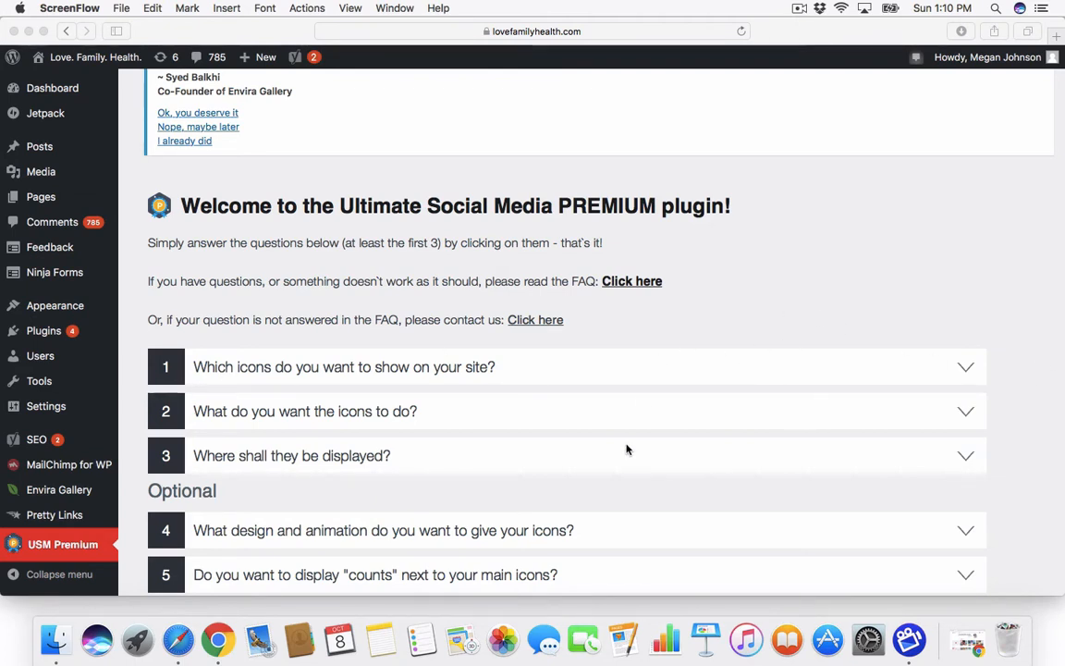
# Step: Expand question 1 and save the Email, Facebook, Twitter, Google+ and Pinterest icon selection
pyautogui.click(964, 368)
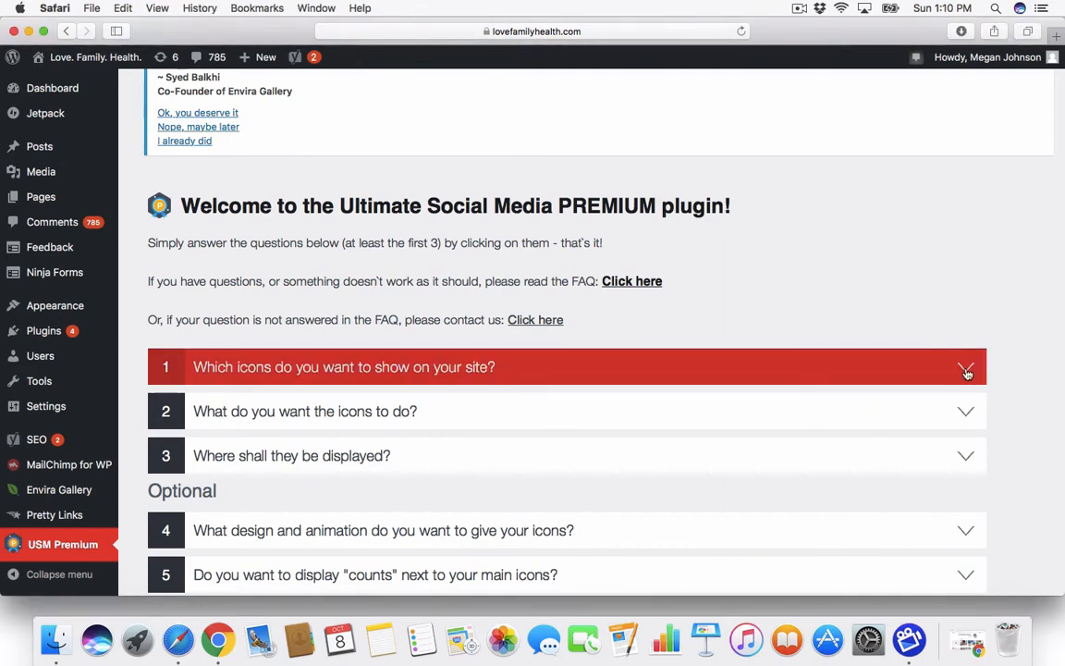
pyautogui.click(965, 370)
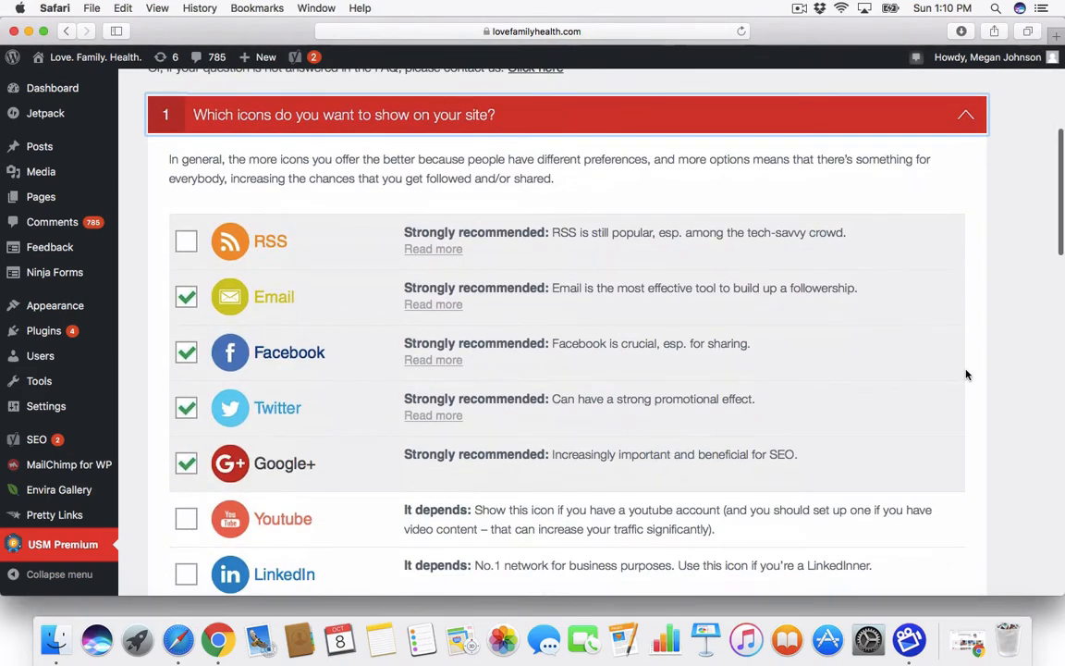
pyautogui.scroll(-2, 965, 375)
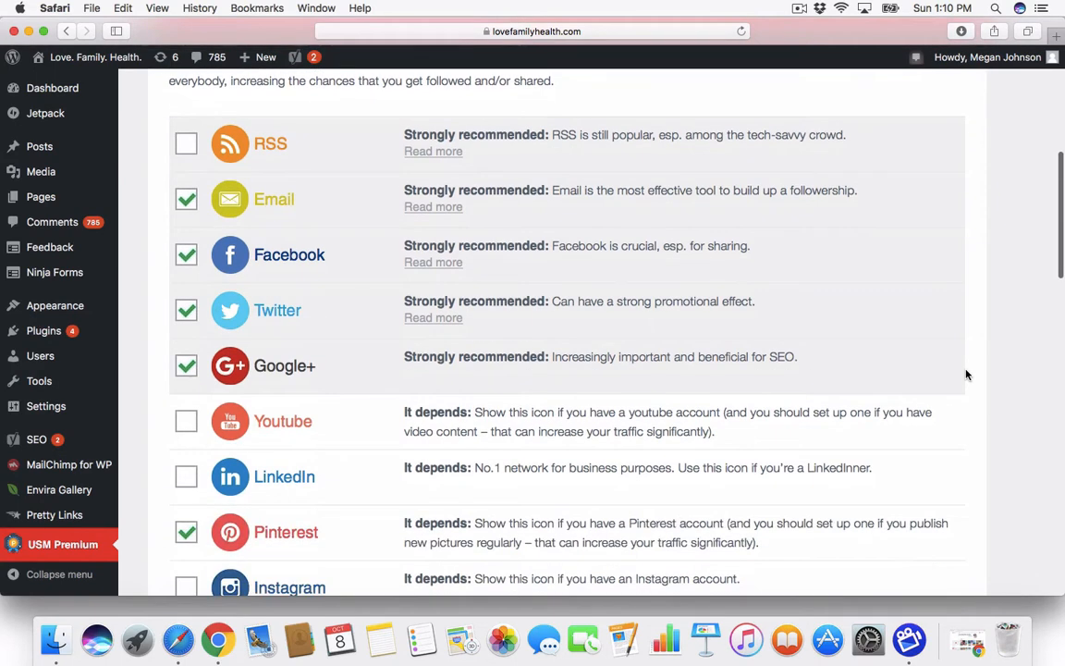
pyautogui.scroll(-3, 965, 374)
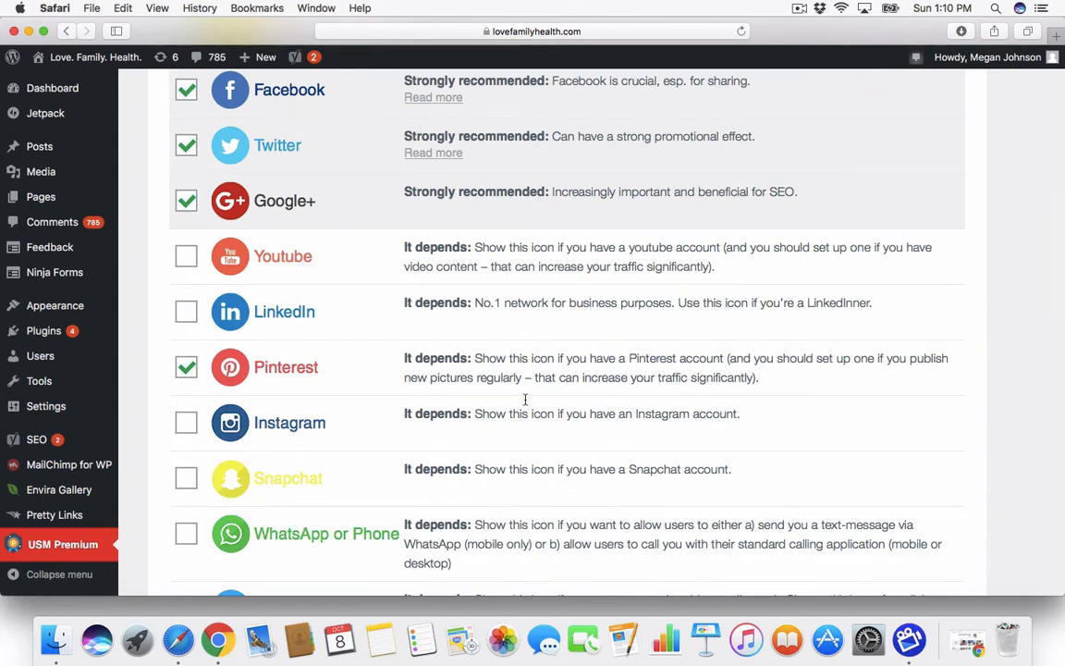
pyautogui.scroll(3, 301, 343)
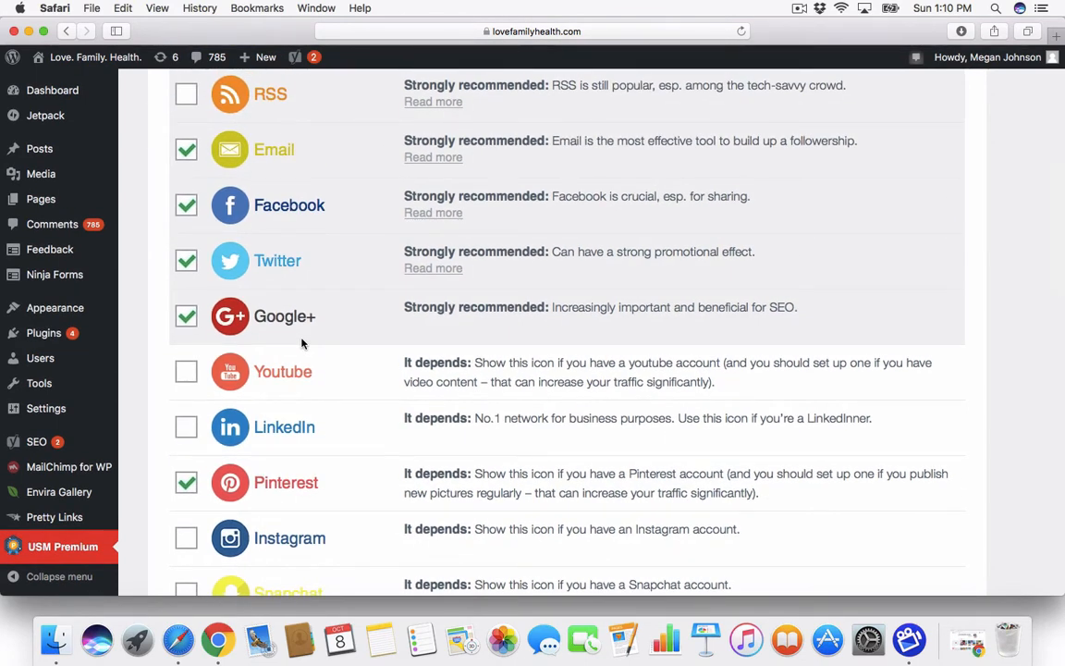
pyautogui.scroll(3, 301, 343)
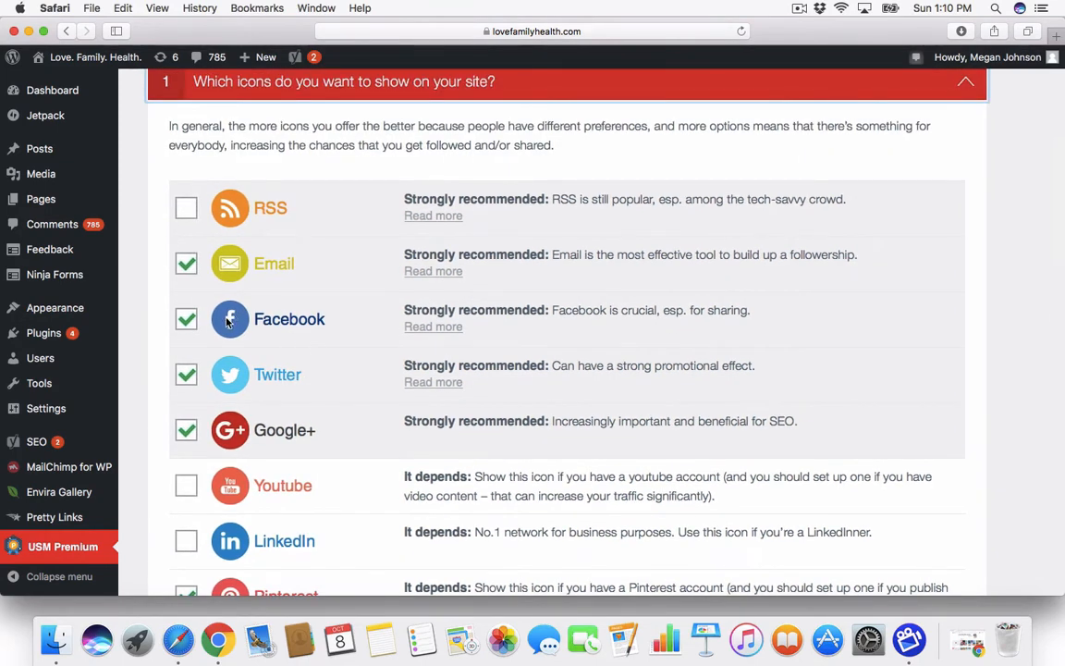
pyautogui.scroll(-1, 237, 395)
pyautogui.scroll(-5, 237, 395)
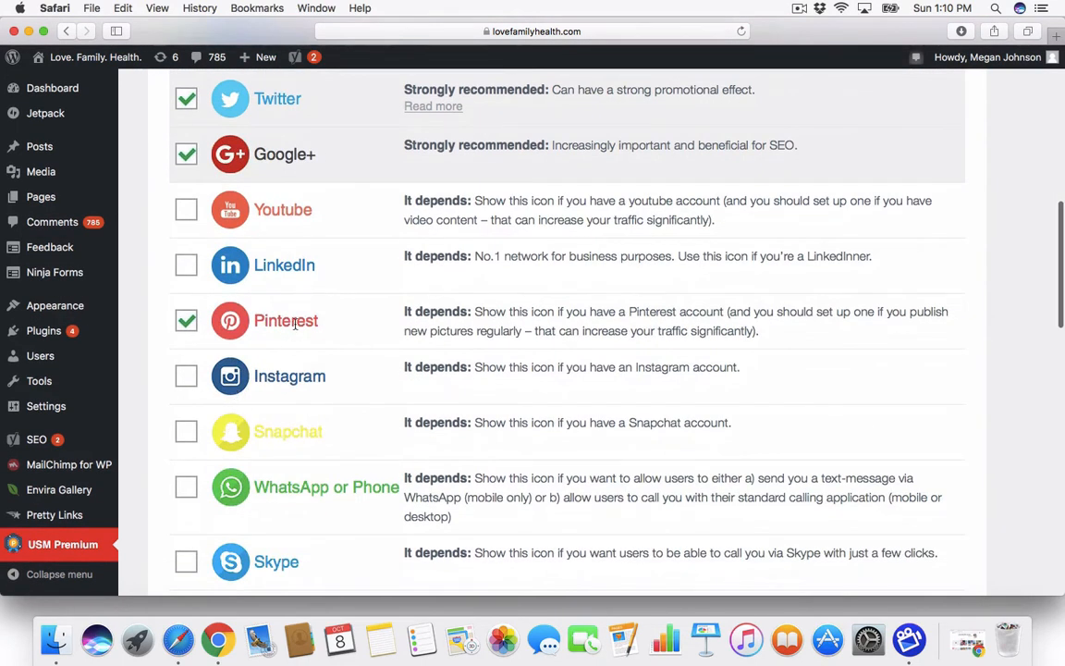
pyautogui.scroll(-15, 294, 323)
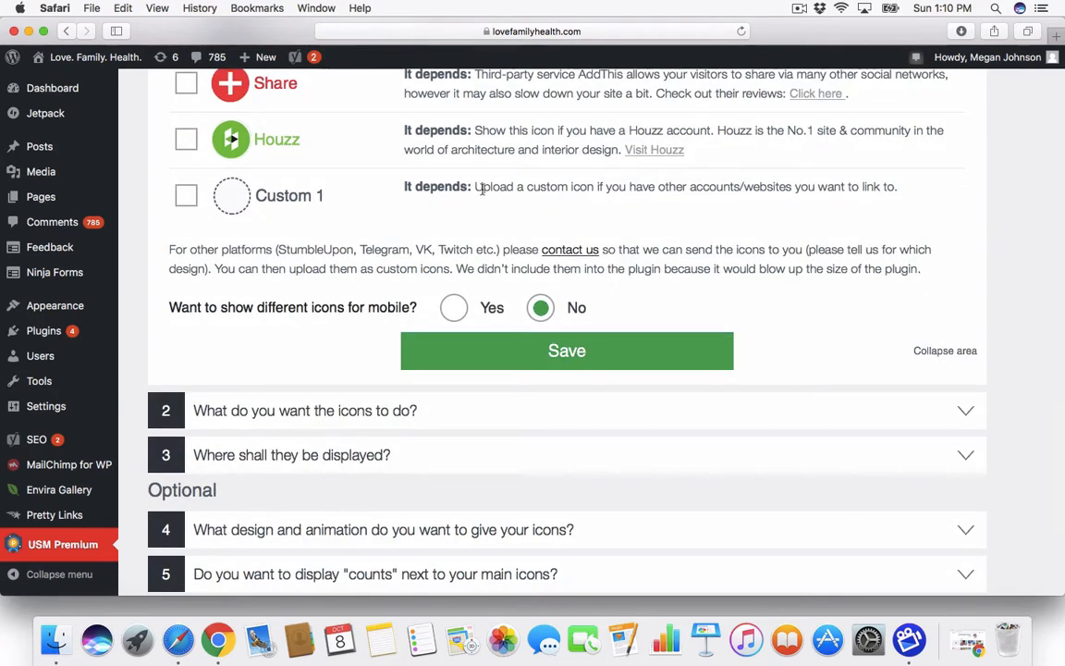
pyautogui.scroll(5, 482, 192)
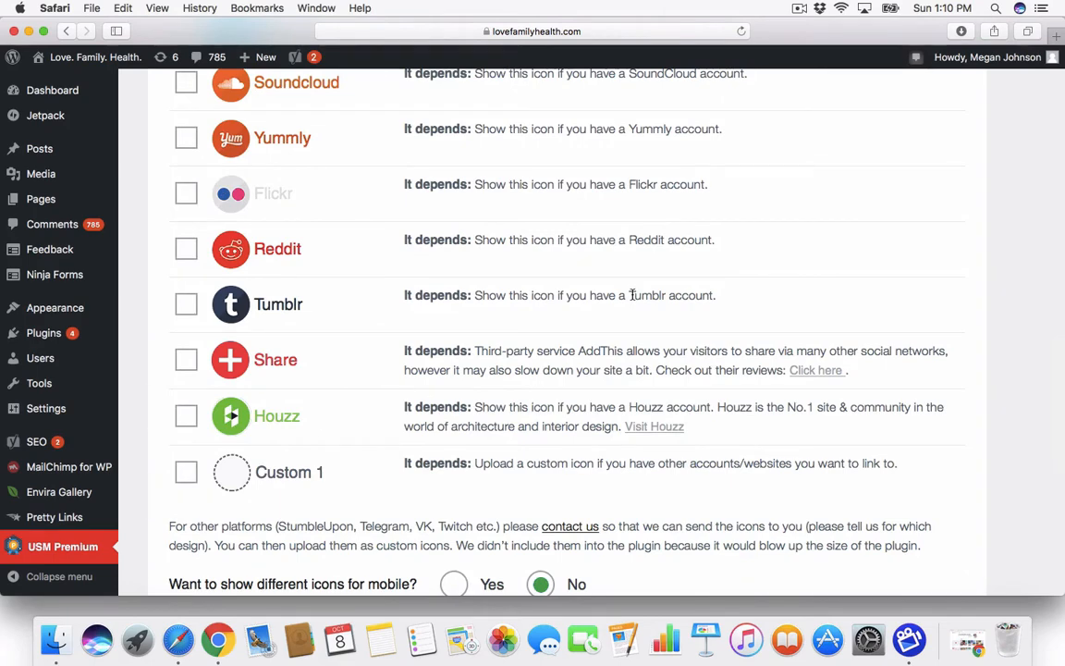
pyautogui.scroll(-5, 632, 294)
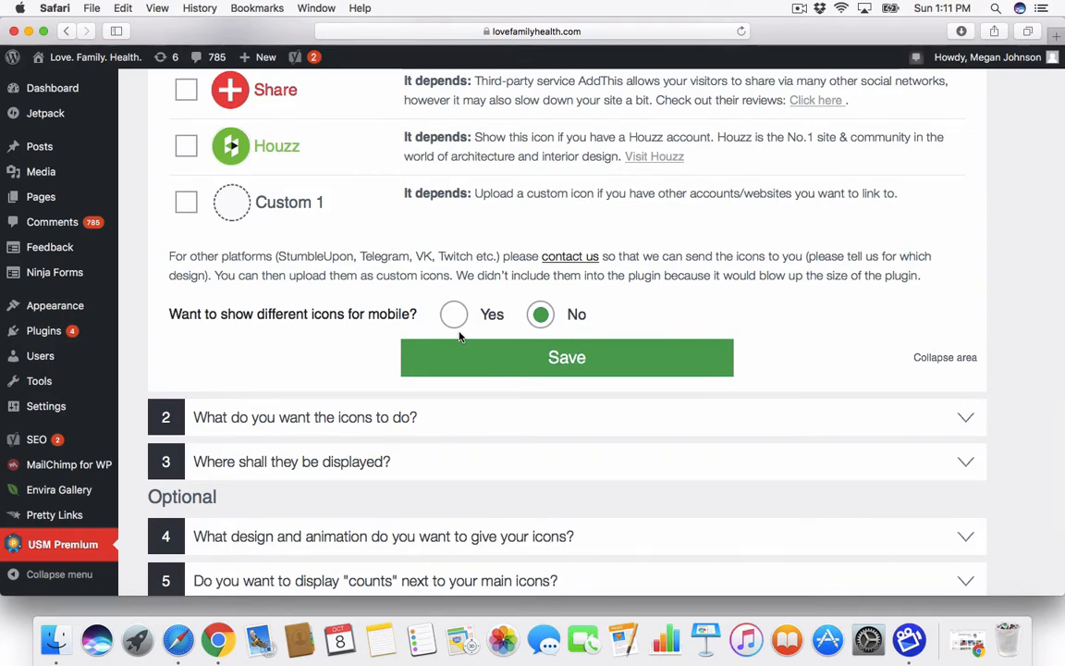
pyautogui.click(571, 359)
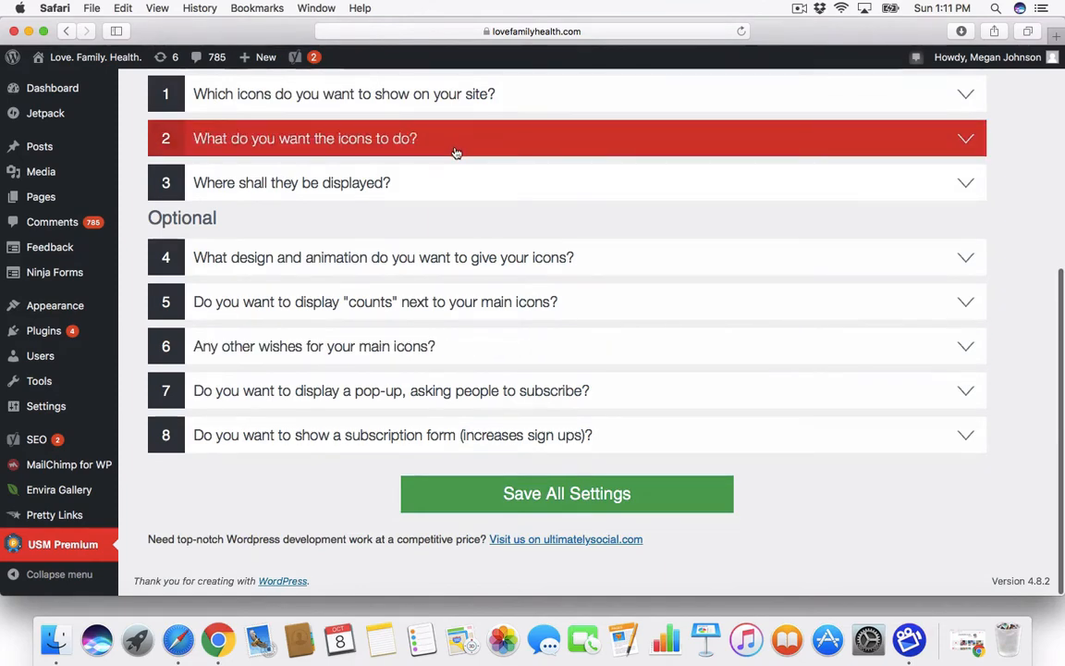
# Step: In question 2, set the Email icon to Contact me and enter the site's contact e-mail address
pyautogui.click(456, 152)
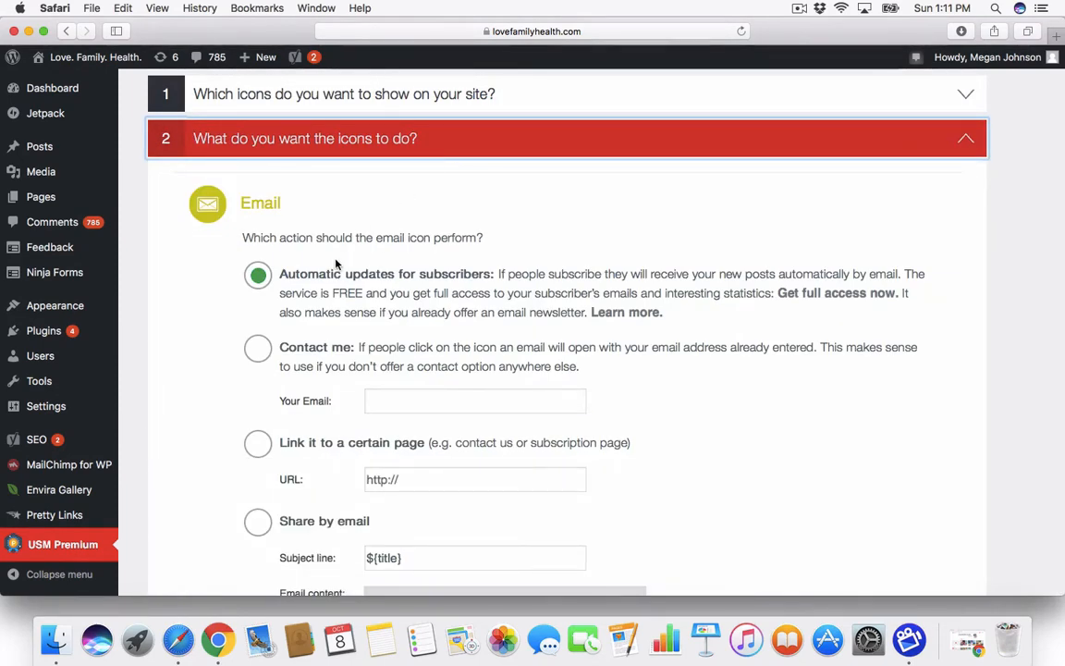
pyautogui.scroll(-1, 333, 263)
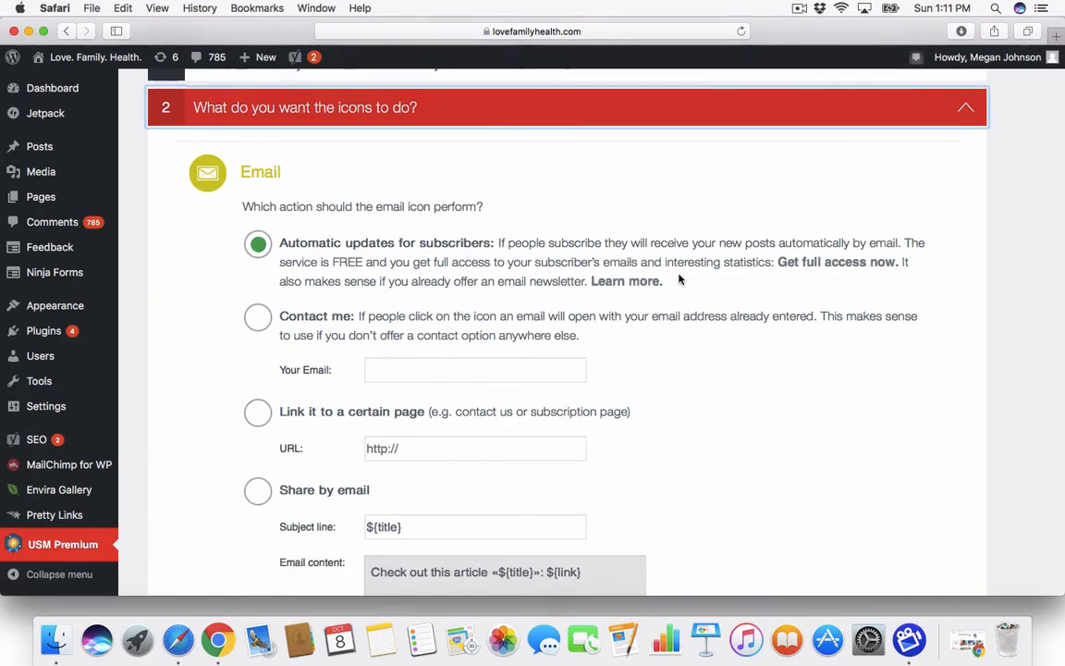
pyautogui.scroll(-2, 678, 279)
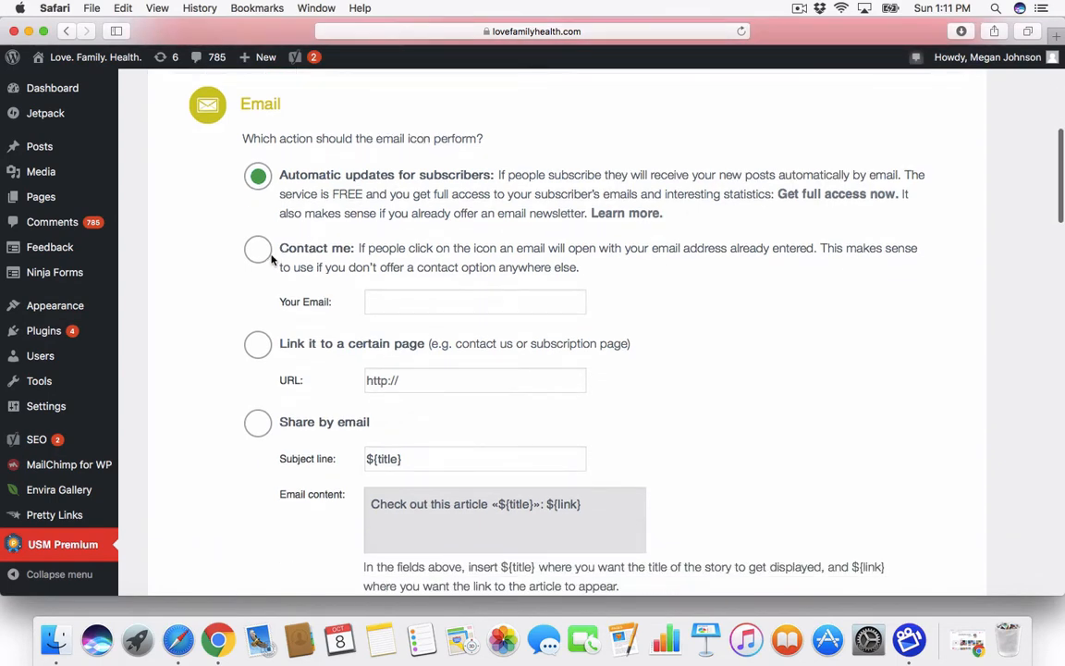
pyautogui.click(258, 249)
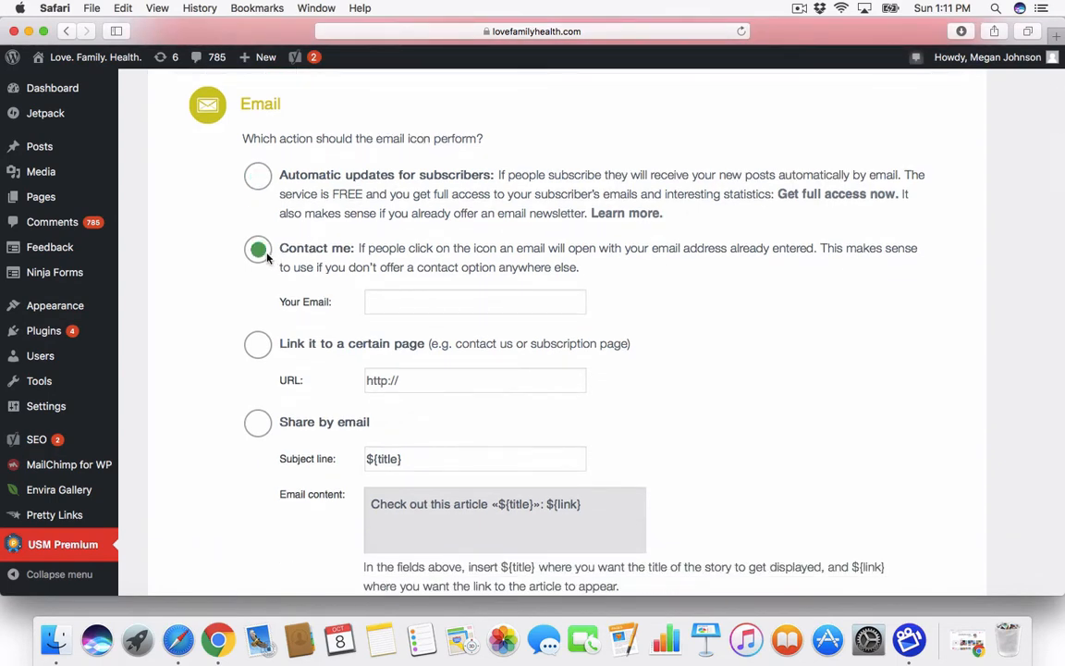
pyautogui.click(399, 298)
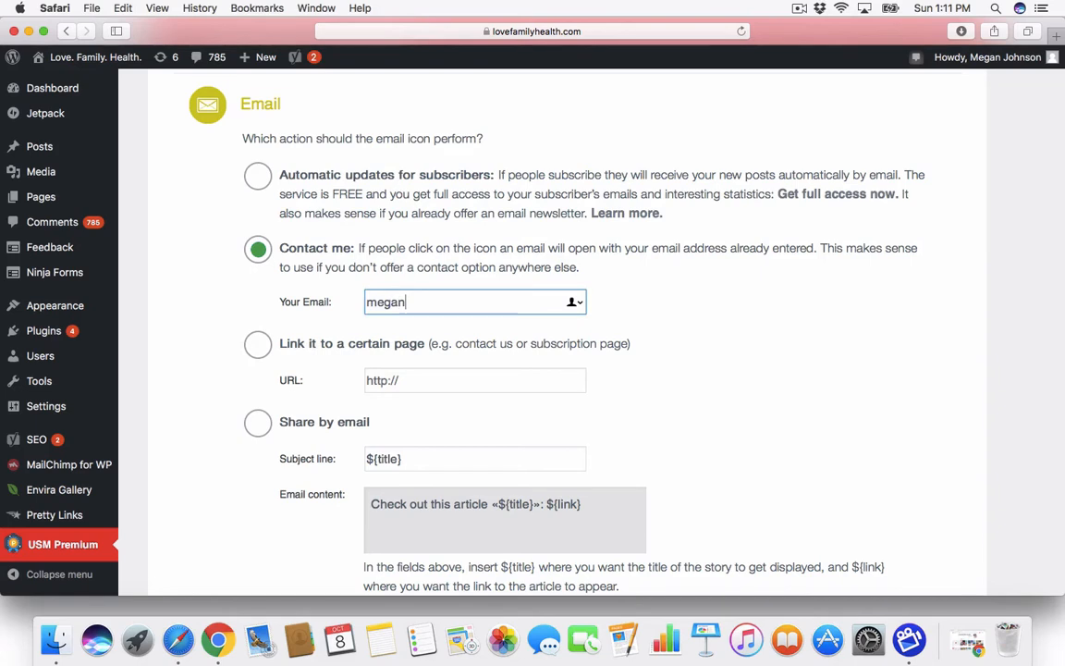
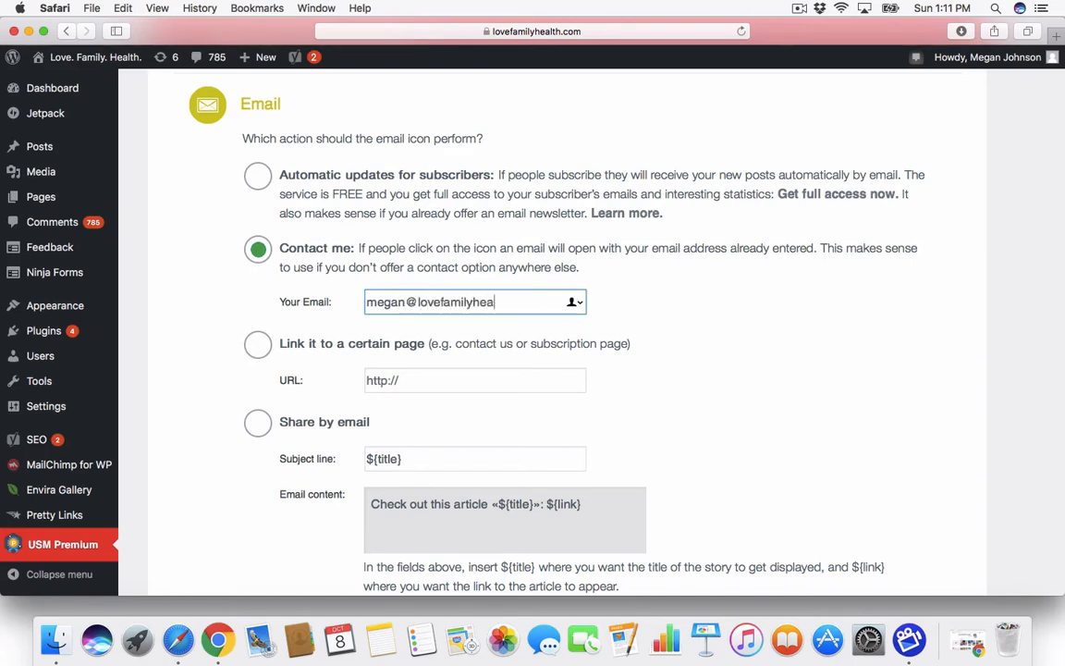
pyautogui.scroll(-2, 682, 387)
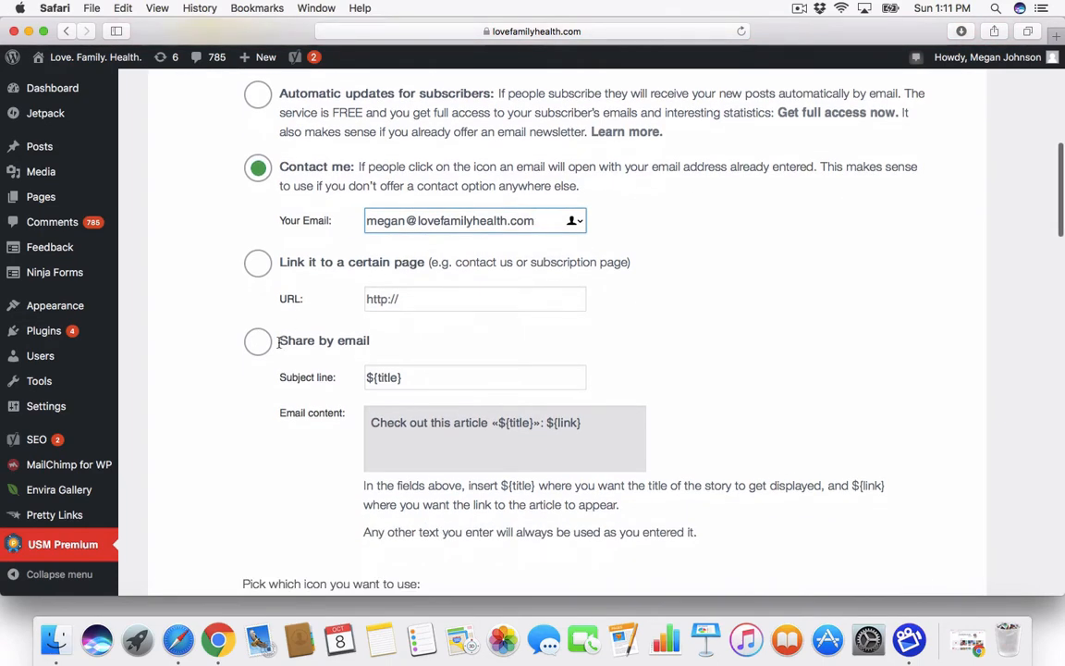
pyautogui.scroll(-1, 704, 288)
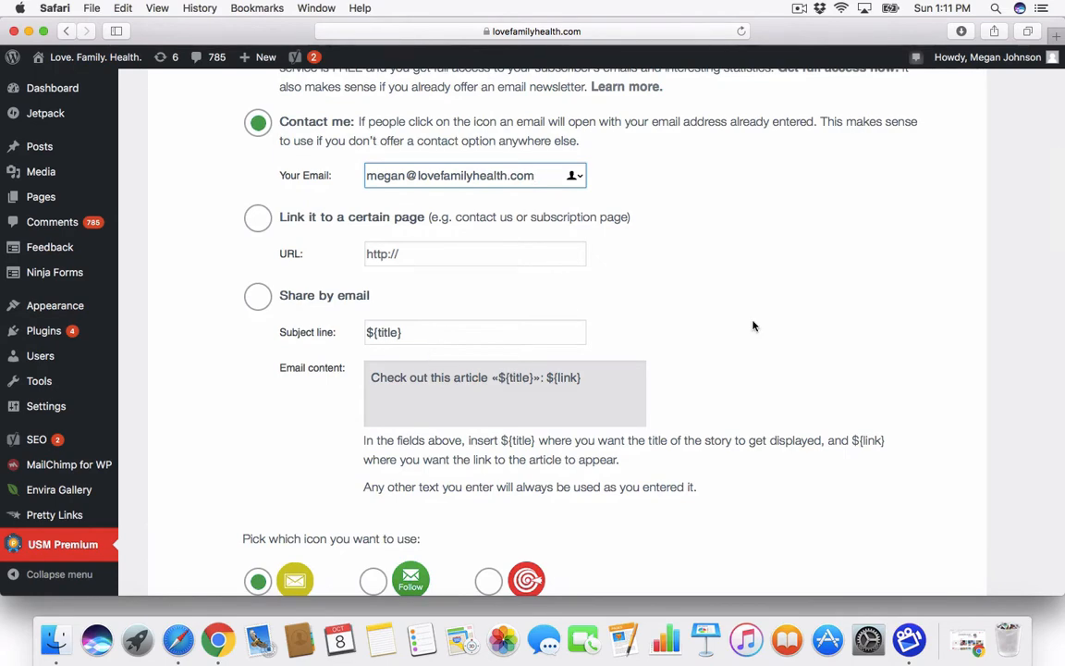
pyautogui.scroll(-5, 753, 325)
pyautogui.scroll(-2, 754, 325)
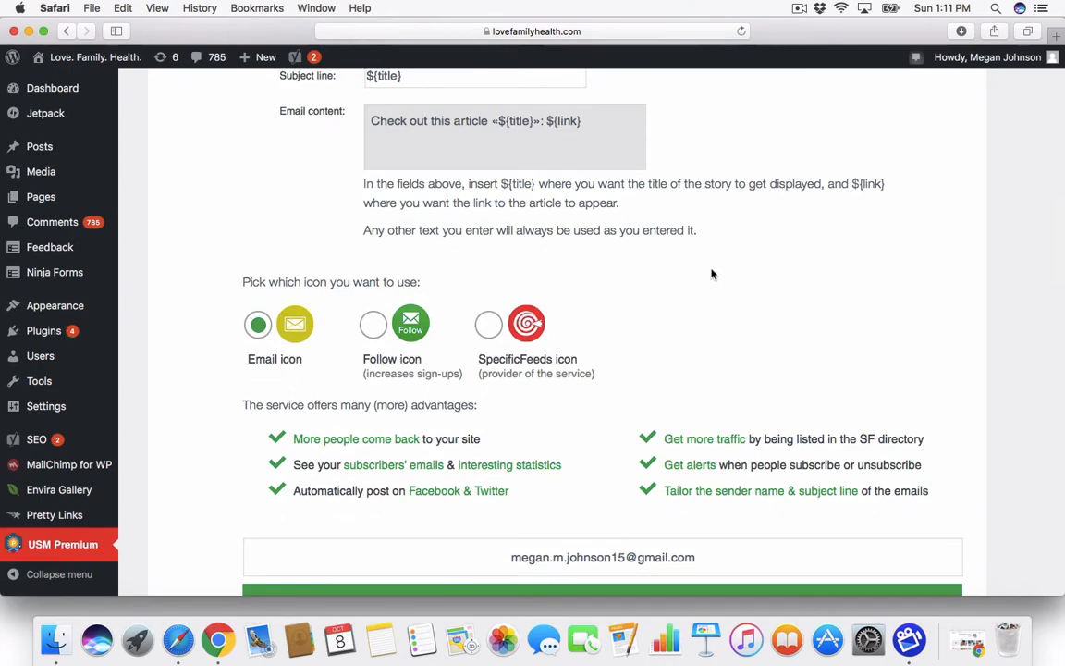
pyautogui.scroll(-8, 711, 273)
# Step: Review the Facebook, Twitter, Google+ and Pinterest (pinterest.com/lovefamhealth) actions and save question 2
pyautogui.scroll(-4, 689, 315)
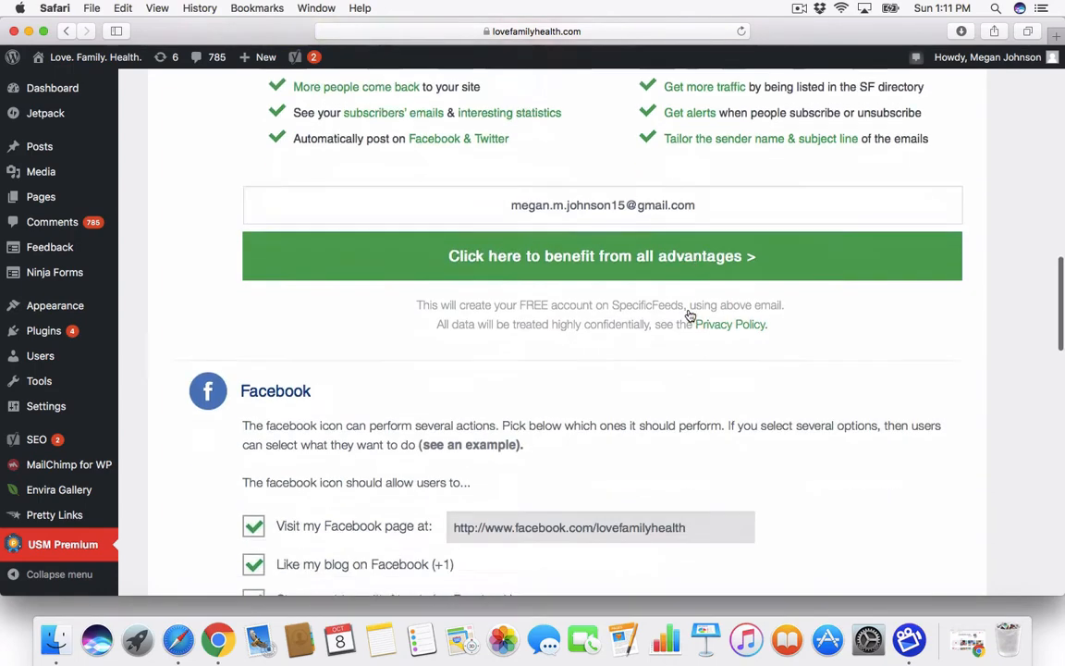
pyautogui.scroll(-3, 688, 313)
pyautogui.scroll(-2, 688, 310)
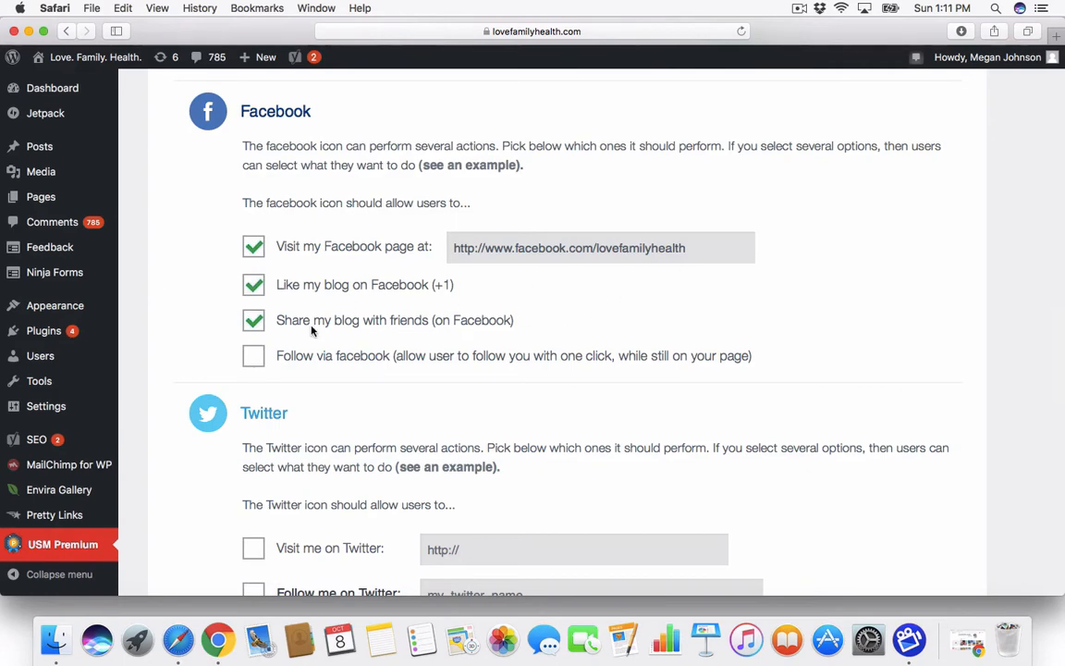
pyautogui.scroll(-10, 311, 331)
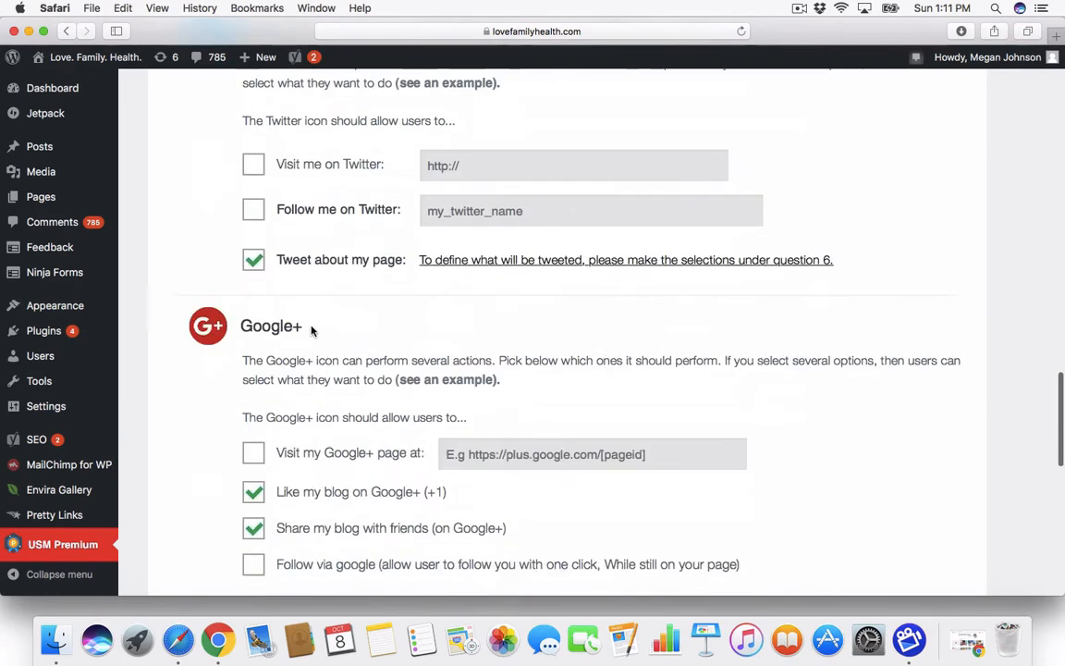
pyautogui.scroll(-5, 311, 331)
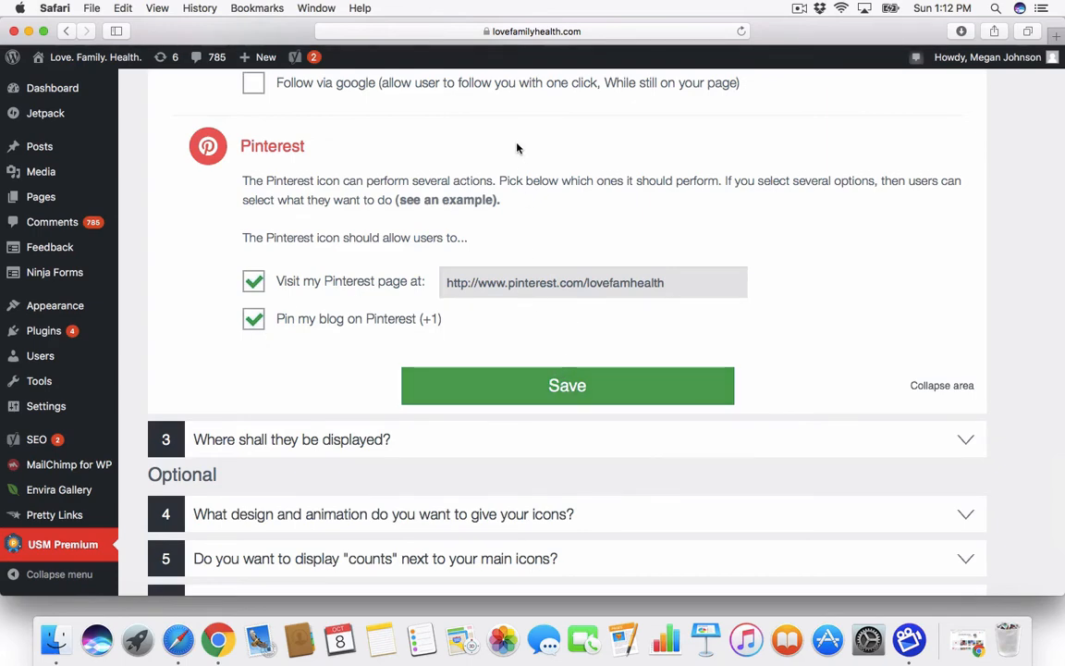
pyautogui.scroll(-3, 515, 147)
pyautogui.scroll(5, 501, 148)
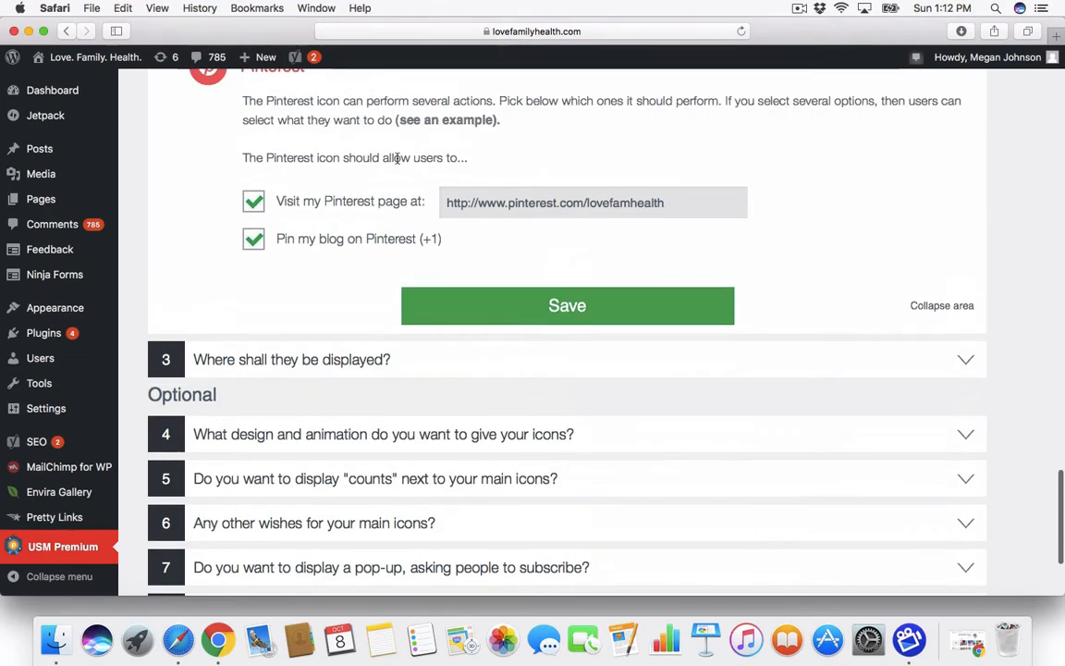
pyautogui.scroll(3, 316, 254)
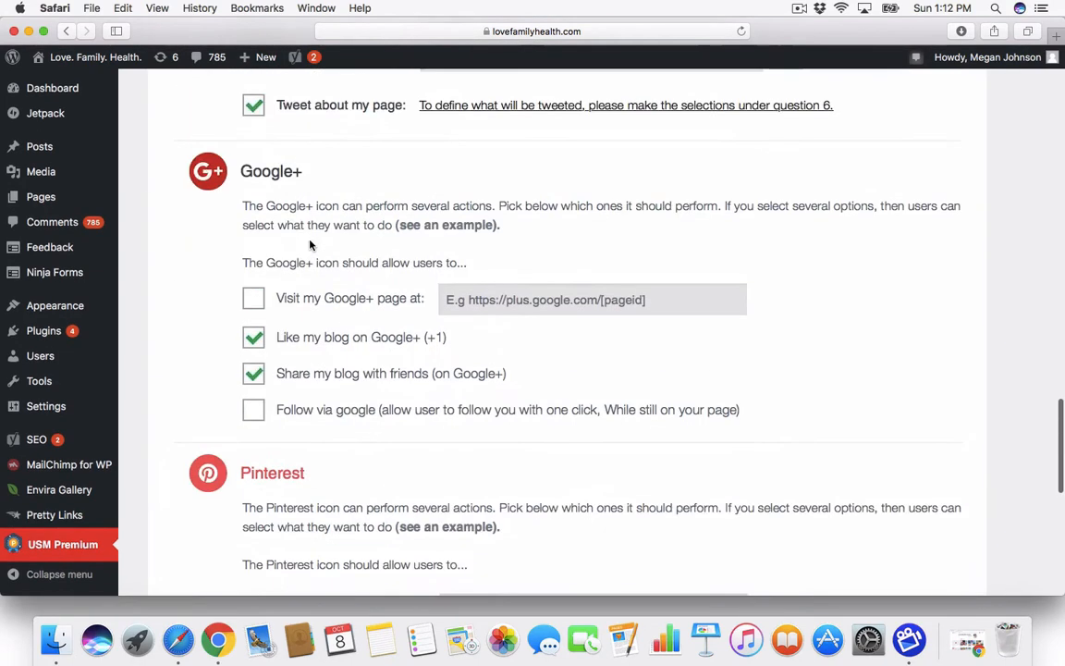
pyautogui.scroll(-4, 309, 245)
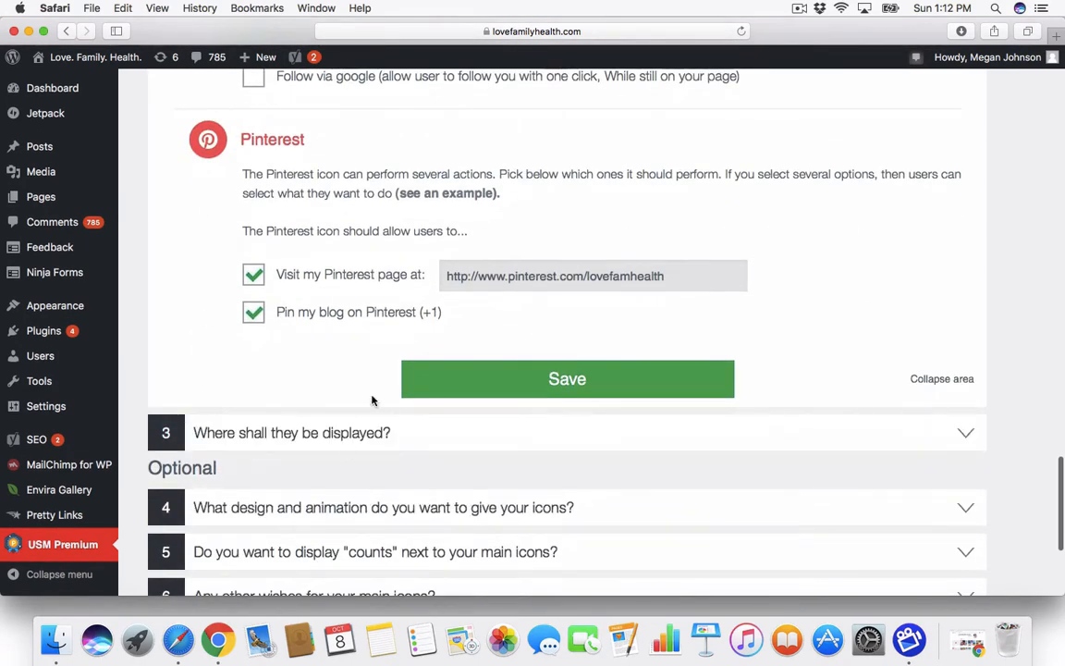
pyautogui.click(574, 386)
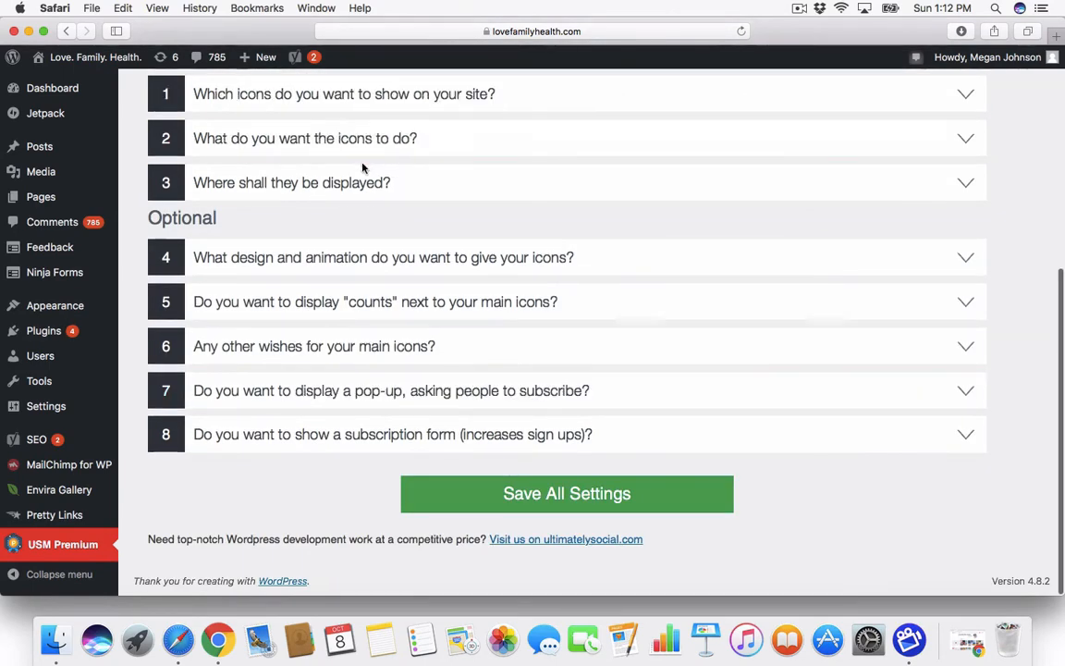
# Step: Expand section 3 on where icons are displayed, then open a new browser tab
pyautogui.click(378, 199)
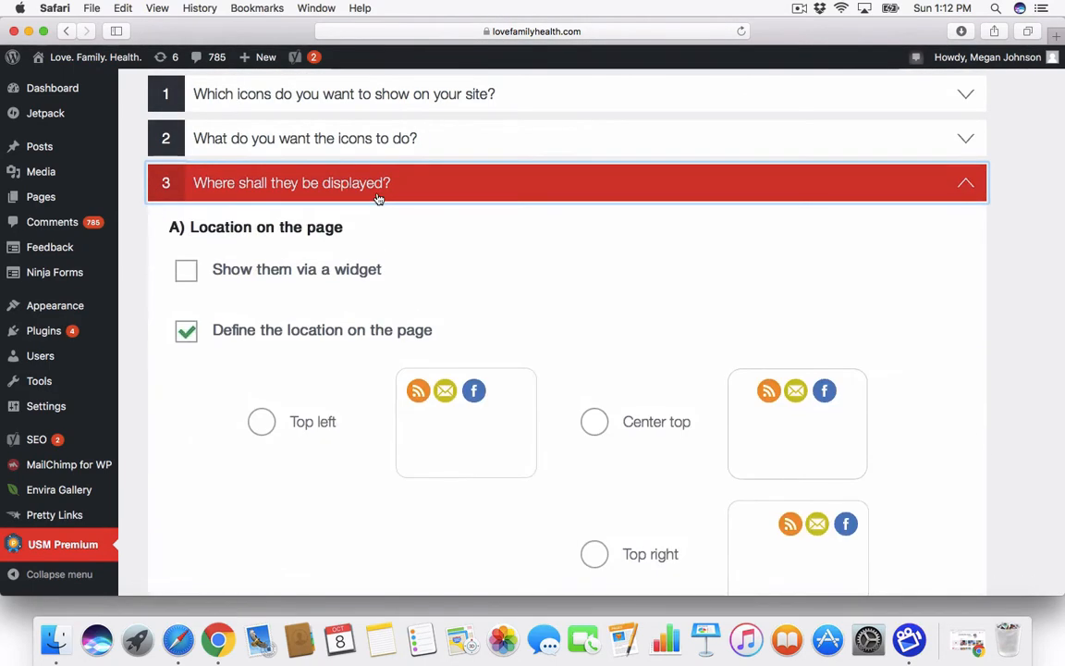
pyautogui.scroll(-3, 378, 199)
pyautogui.scroll(-5, 378, 198)
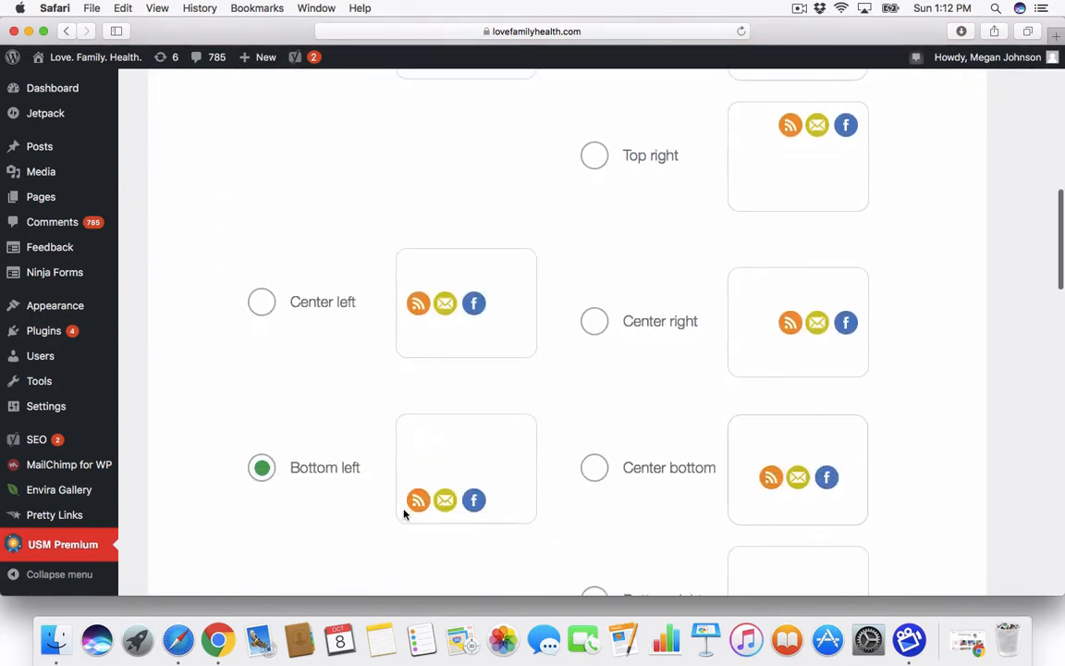
pyautogui.click(1057, 38)
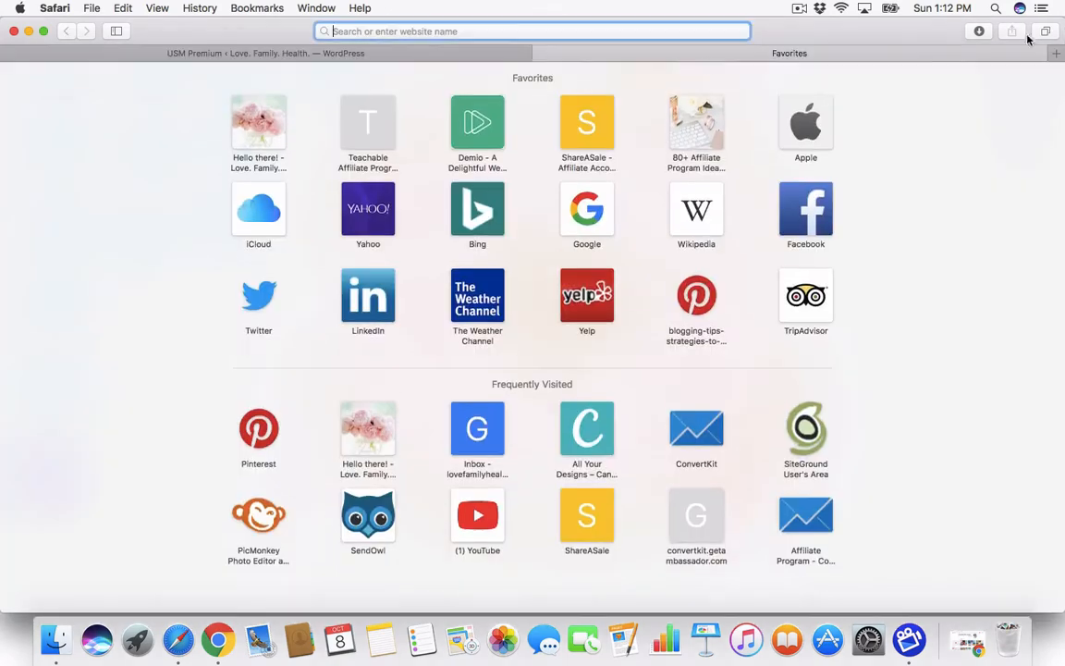
# Step: Load the live blog homepage at lovefamilyhealth.com and look over it
pyautogui.write('https://lovefamilyhealth.com')
pyautogui.press('Return')
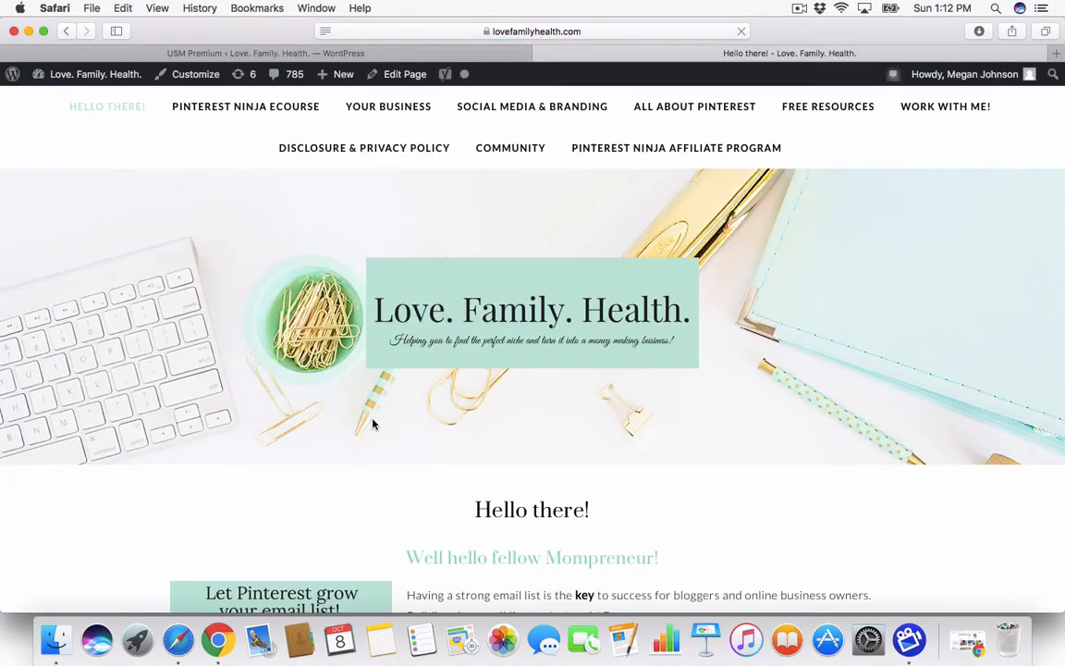
pyautogui.scroll(-5, 411, 518)
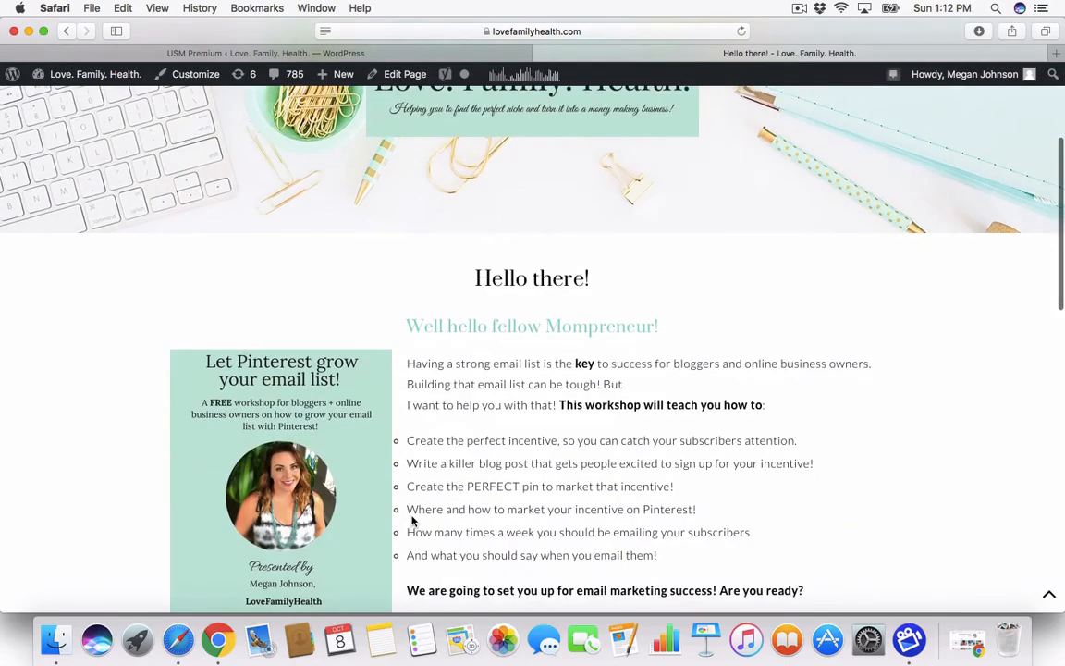
pyautogui.scroll(-8, 411, 517)
pyautogui.scroll(12, 412, 518)
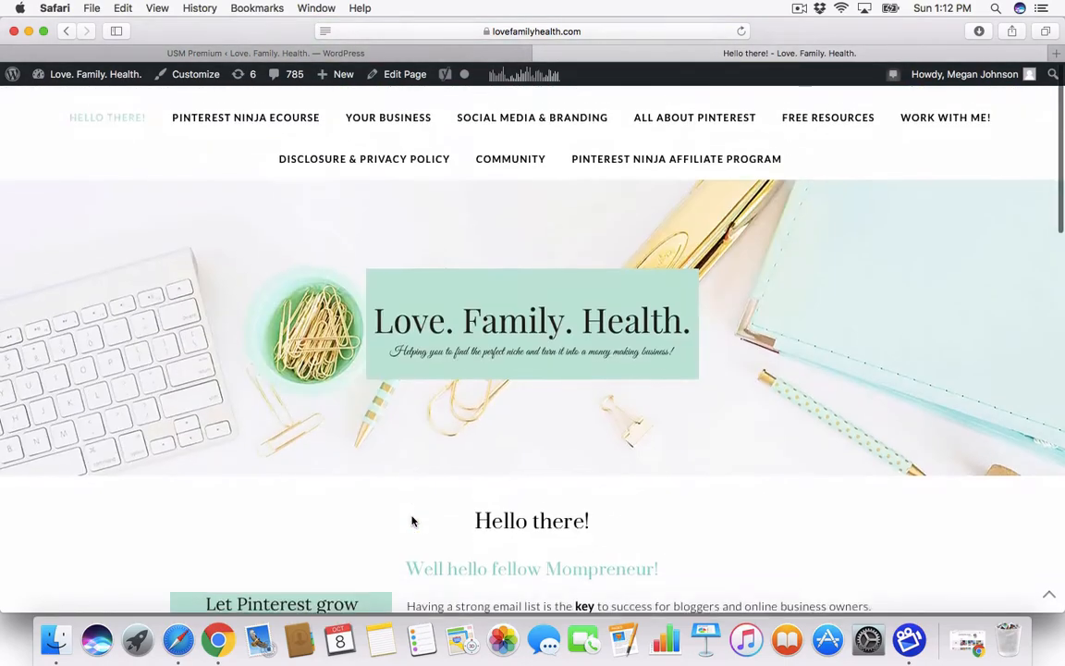
# Step: Check the share icons on the All About Pinterest page and the income-report post, then return to settings
pyautogui.click(707, 115)
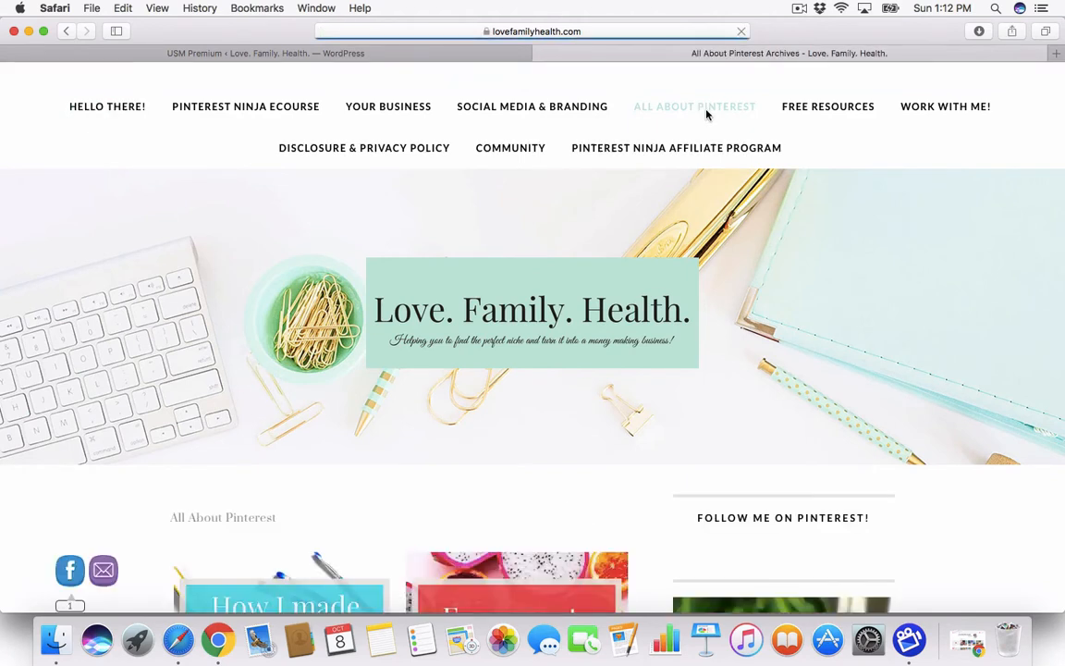
pyautogui.moveTo(64, 574)
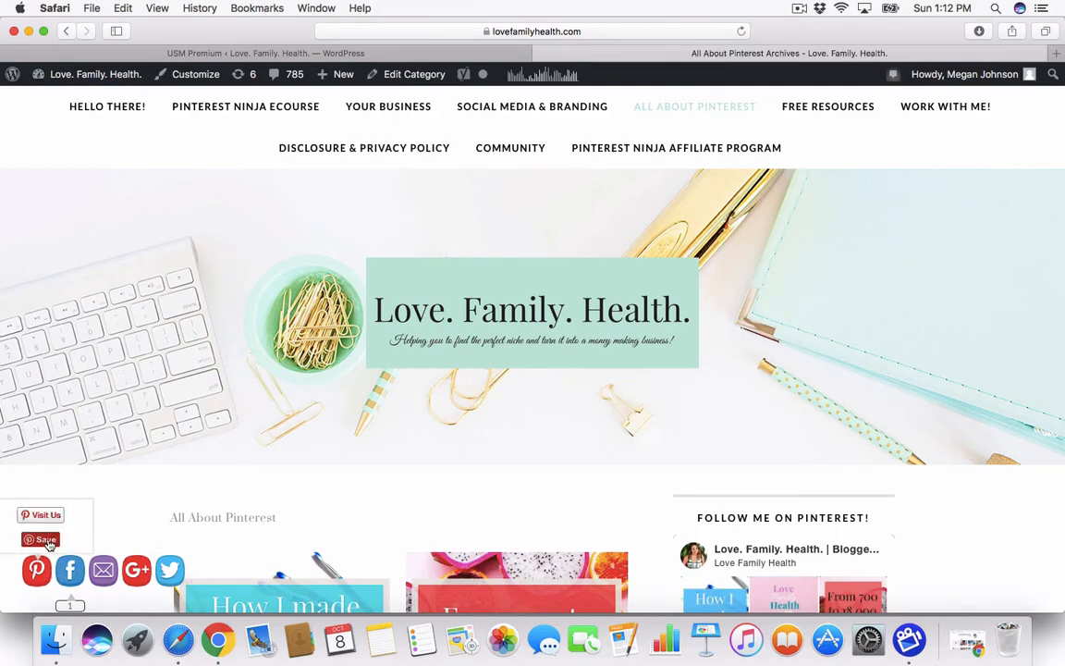
pyautogui.click(46, 540)
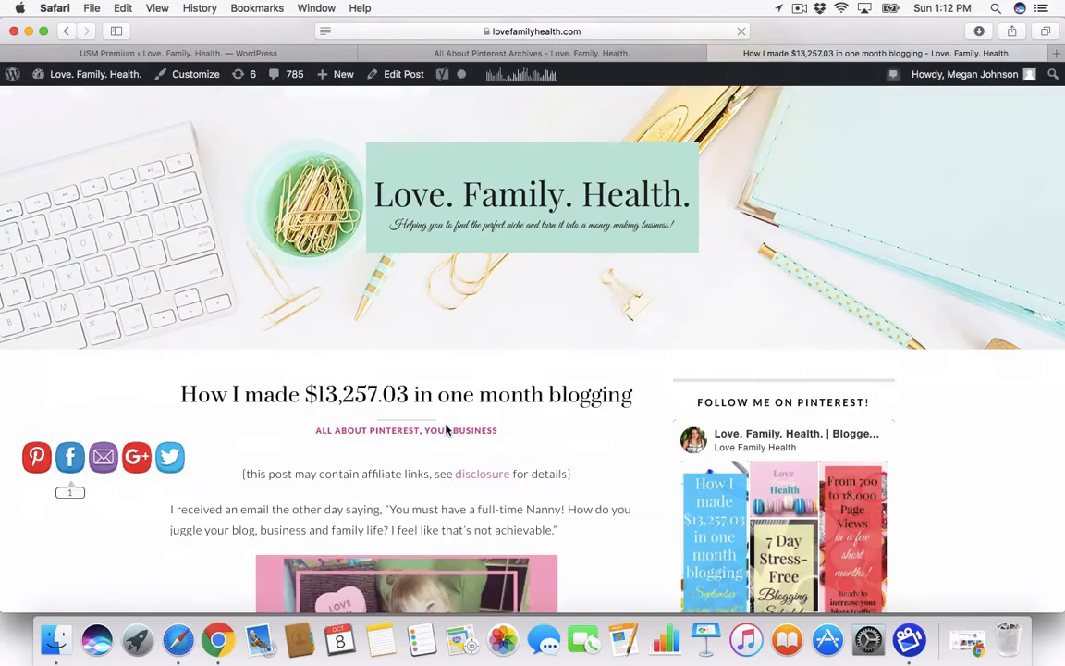
pyautogui.scroll(-2, 446, 430)
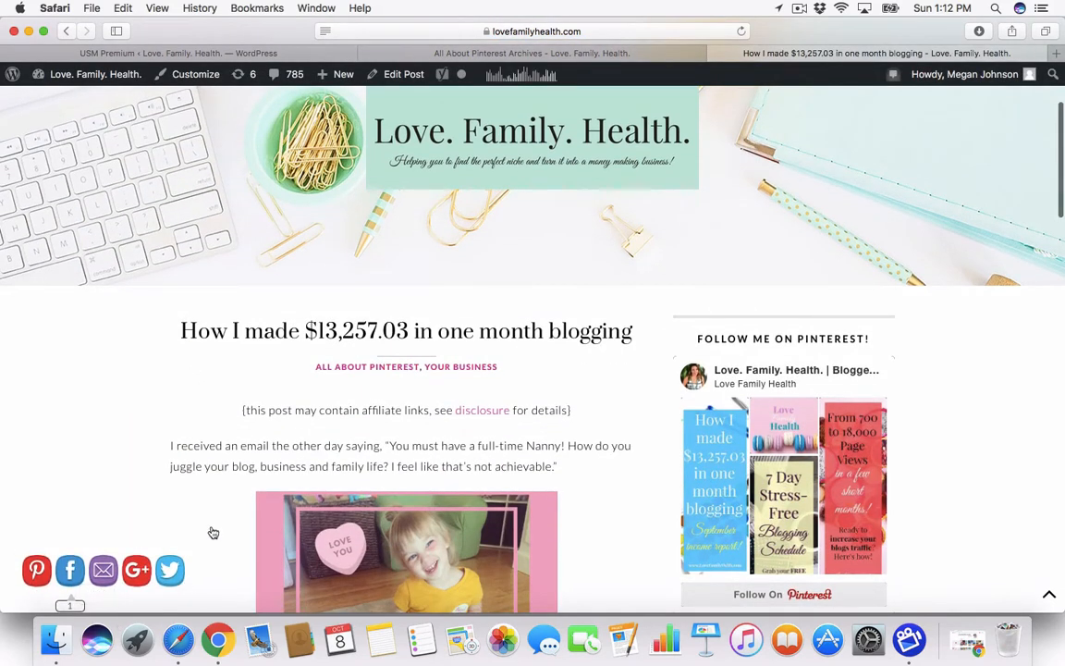
pyautogui.scroll(-15, 213, 532)
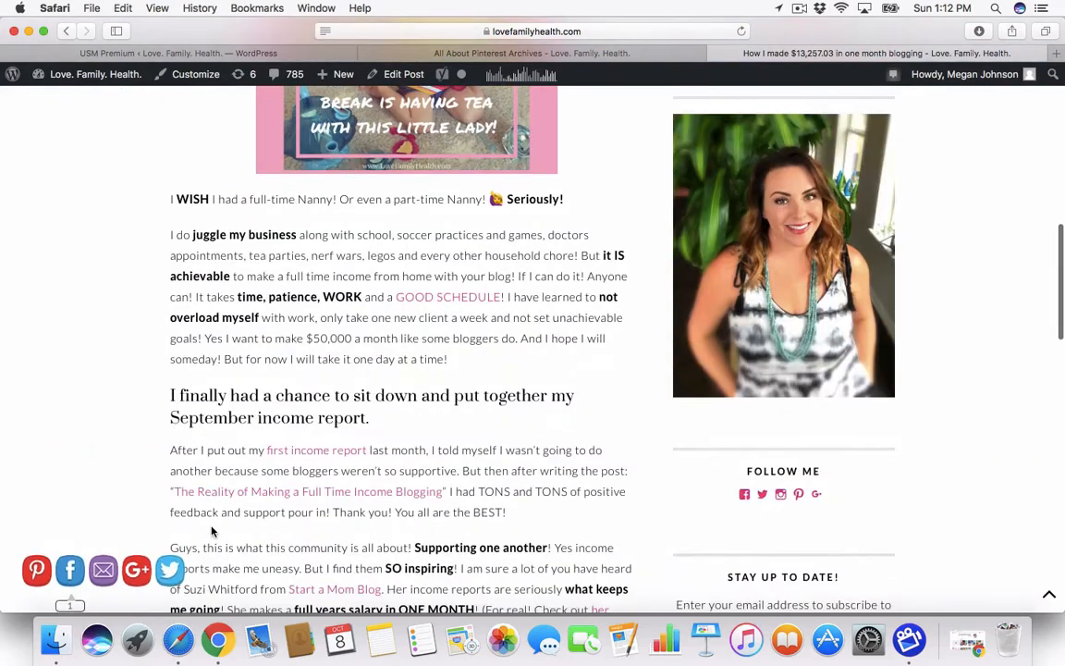
pyautogui.moveTo(58, 590)
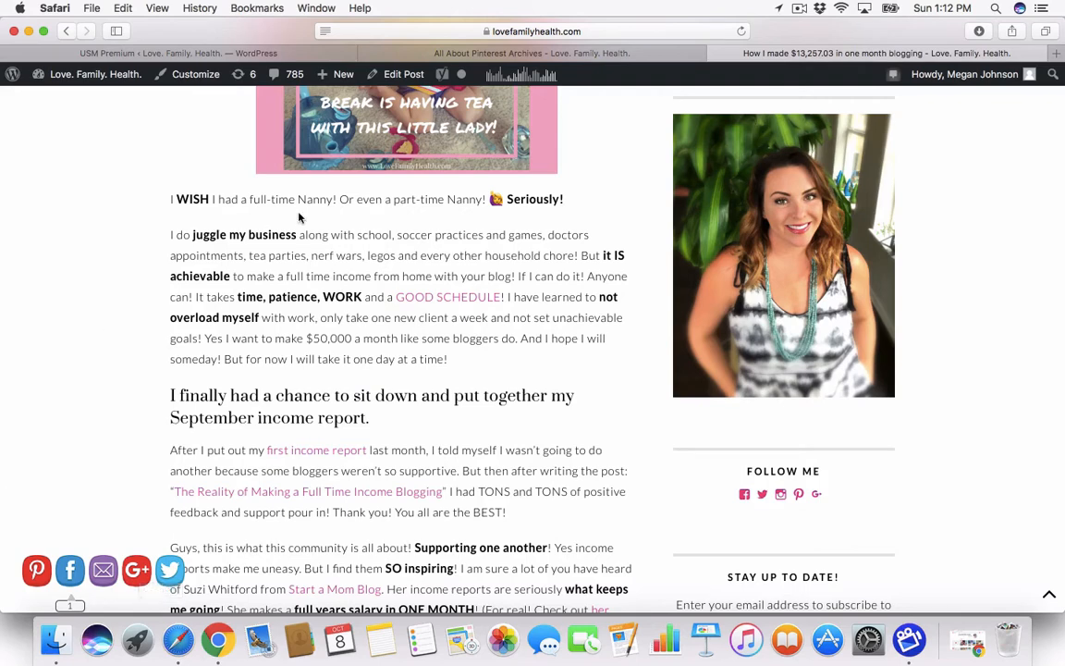
pyautogui.click(287, 56)
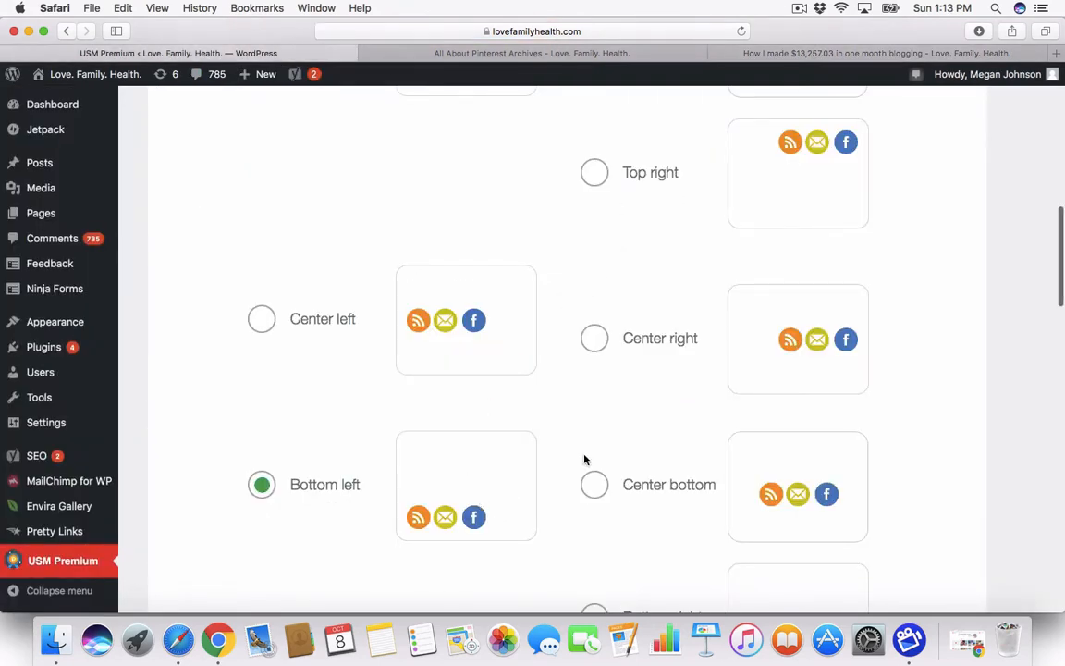
pyautogui.scroll(3, 586, 444)
pyautogui.scroll(-4, 628, 510)
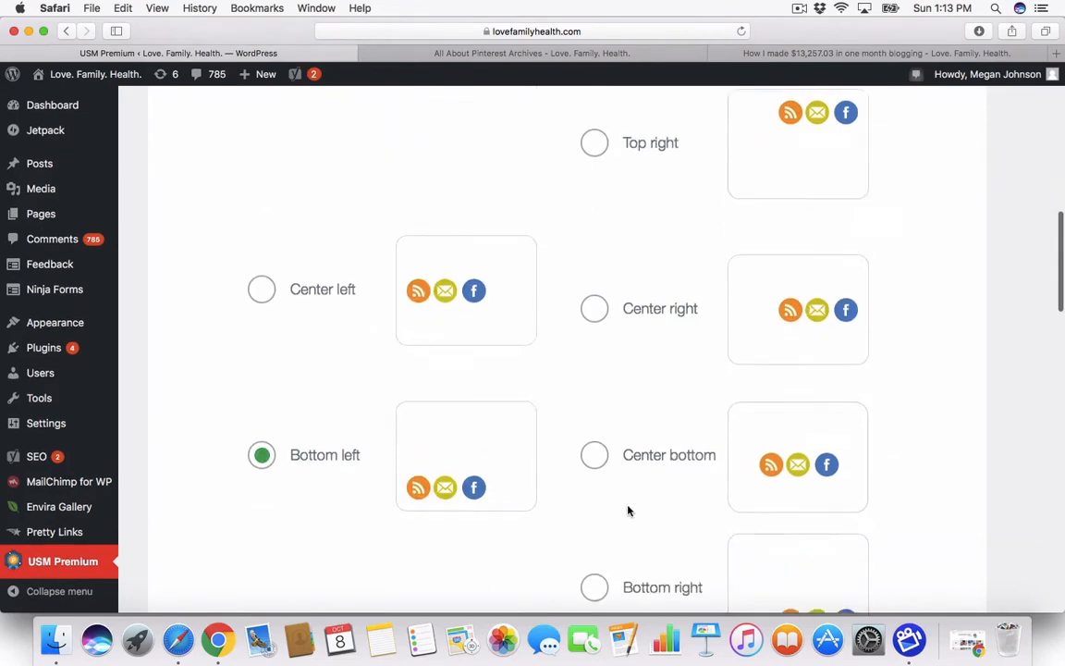
pyautogui.scroll(-5, 627, 511)
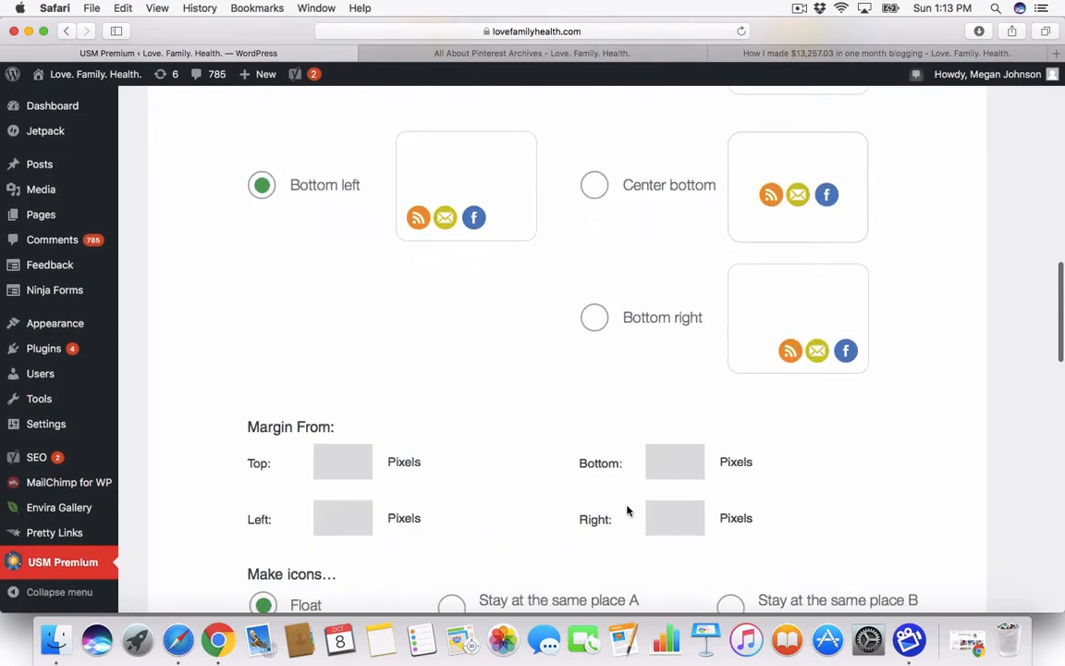
pyautogui.scroll(-3, 627, 510)
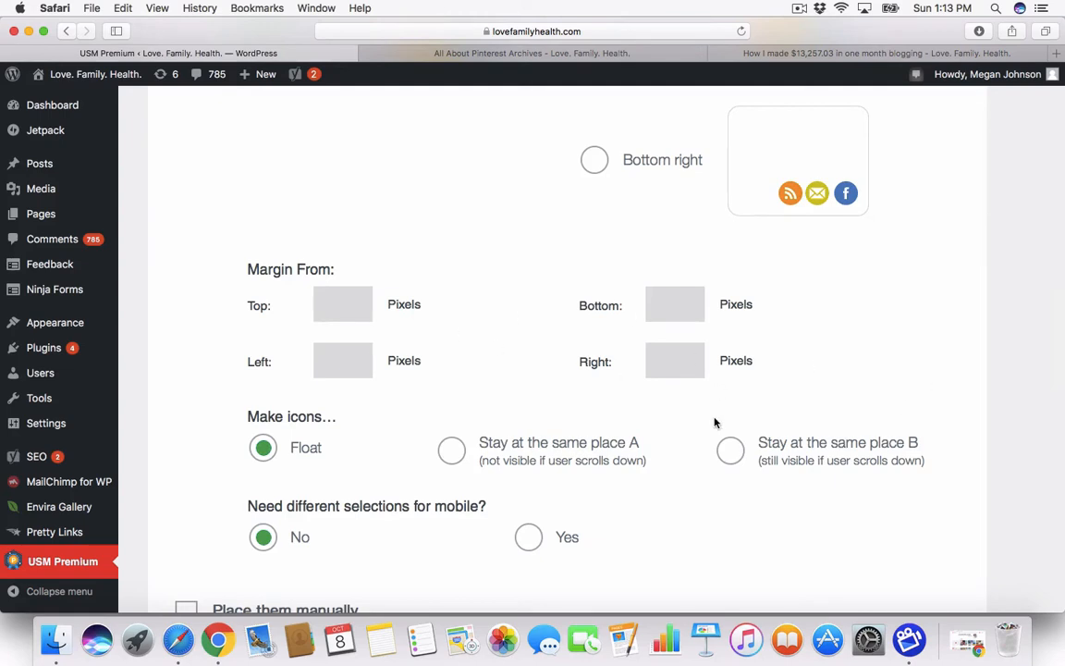
pyautogui.scroll(-3, 714, 422)
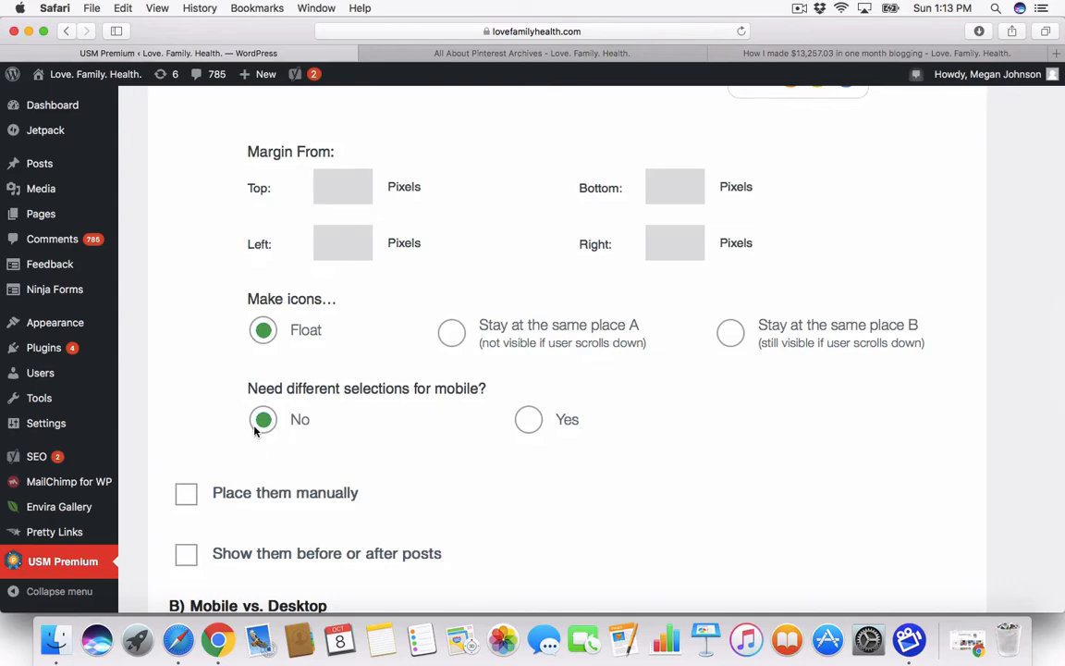
pyautogui.scroll(-2, 255, 430)
pyautogui.scroll(-3, 255, 432)
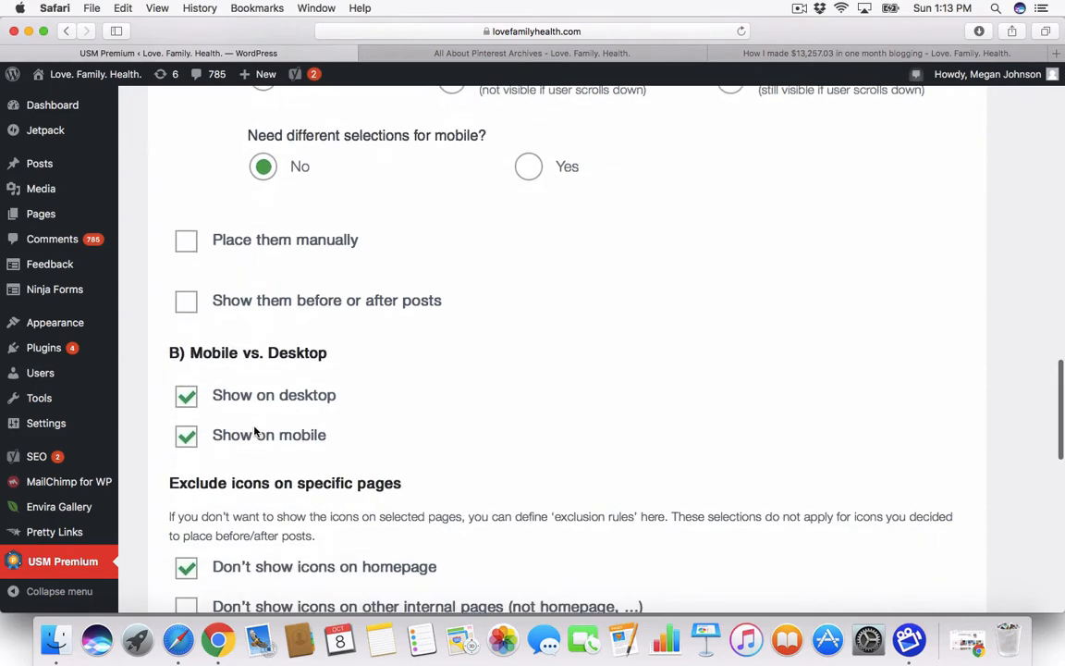
pyautogui.scroll(-3, 255, 427)
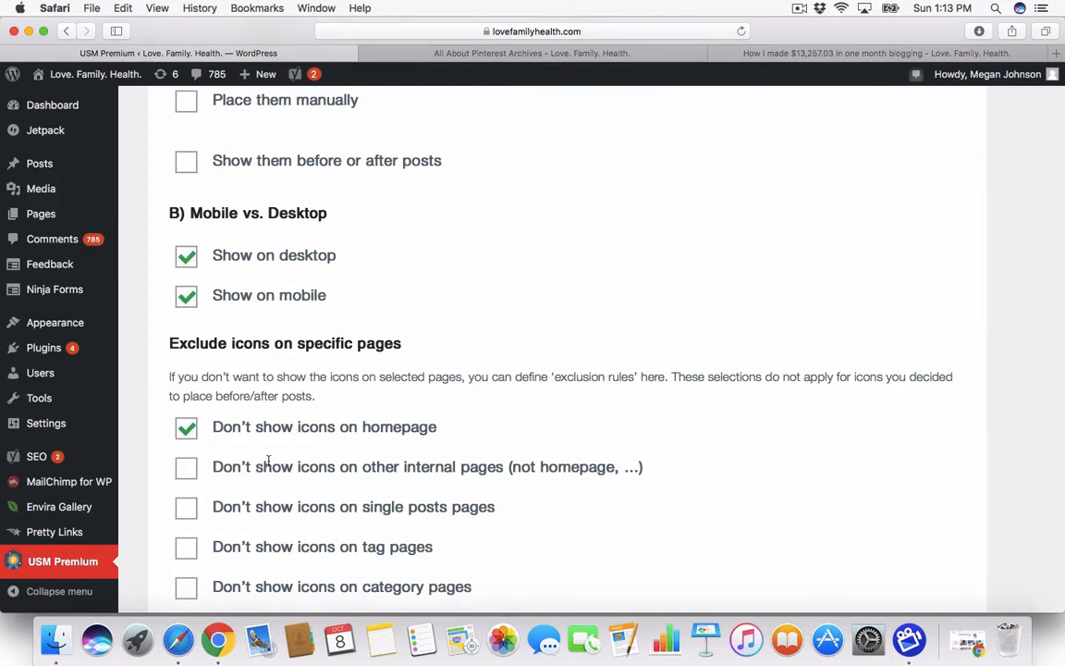
pyautogui.scroll(-2, 268, 460)
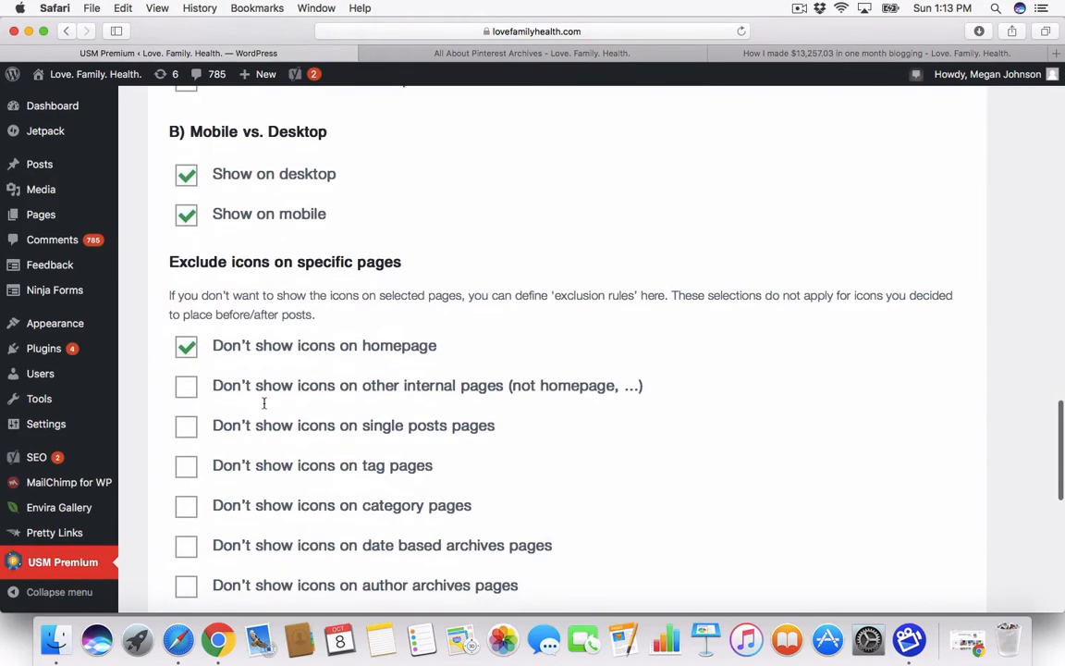
pyautogui.scroll(-2, 324, 536)
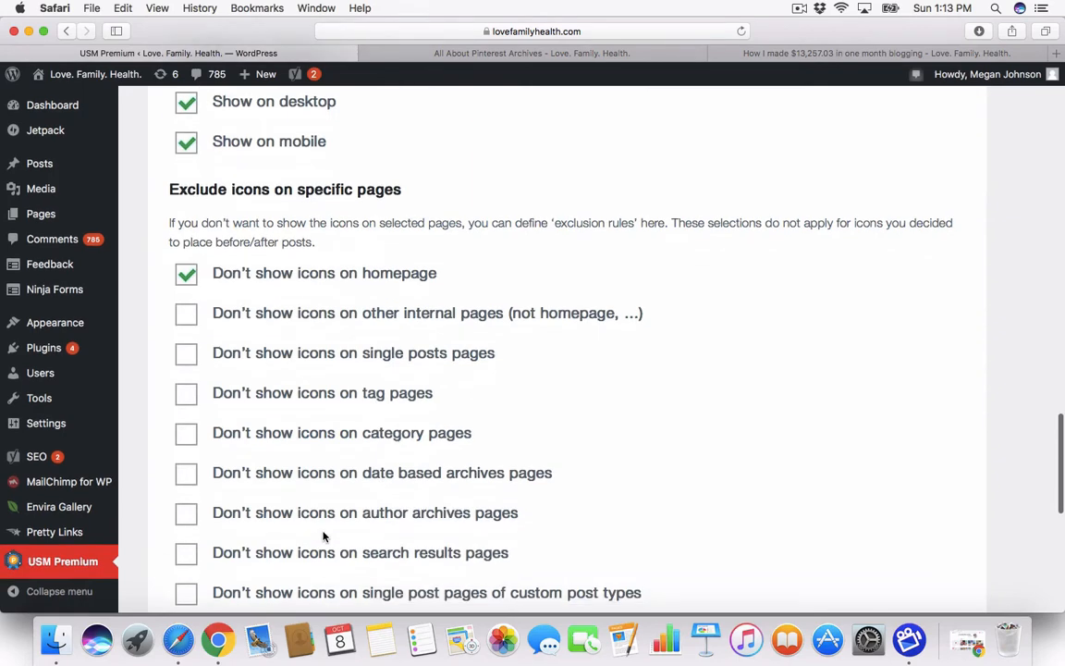
pyautogui.scroll(-4, 323, 536)
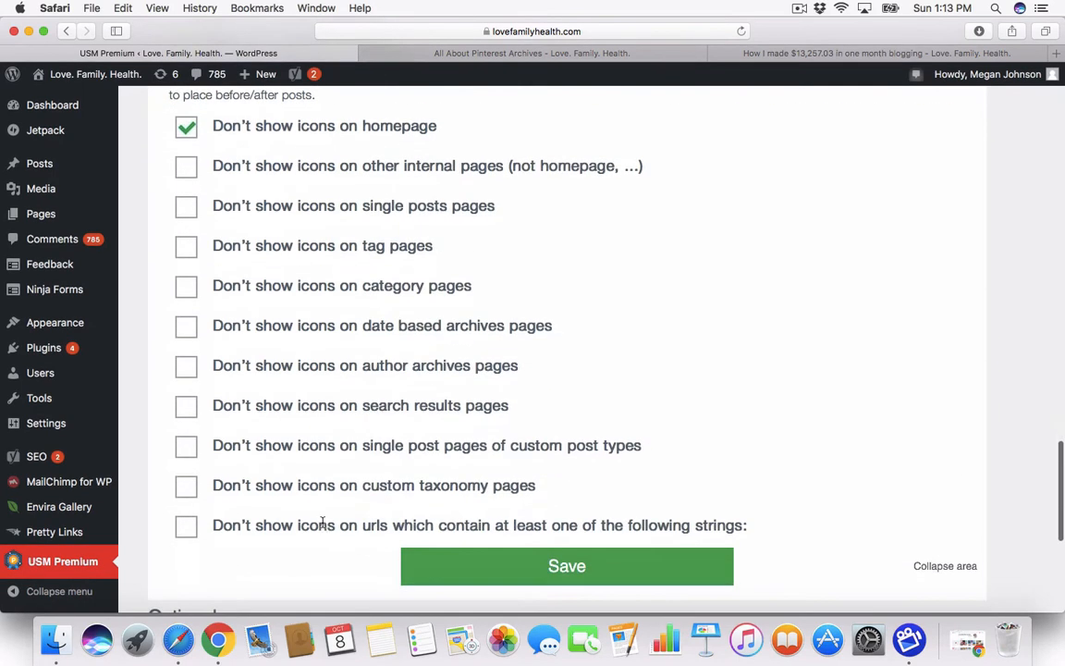
# Step: Save the display-location settings and switch the section 4 icon design from Cute to Custom Icons
pyautogui.click(608, 574)
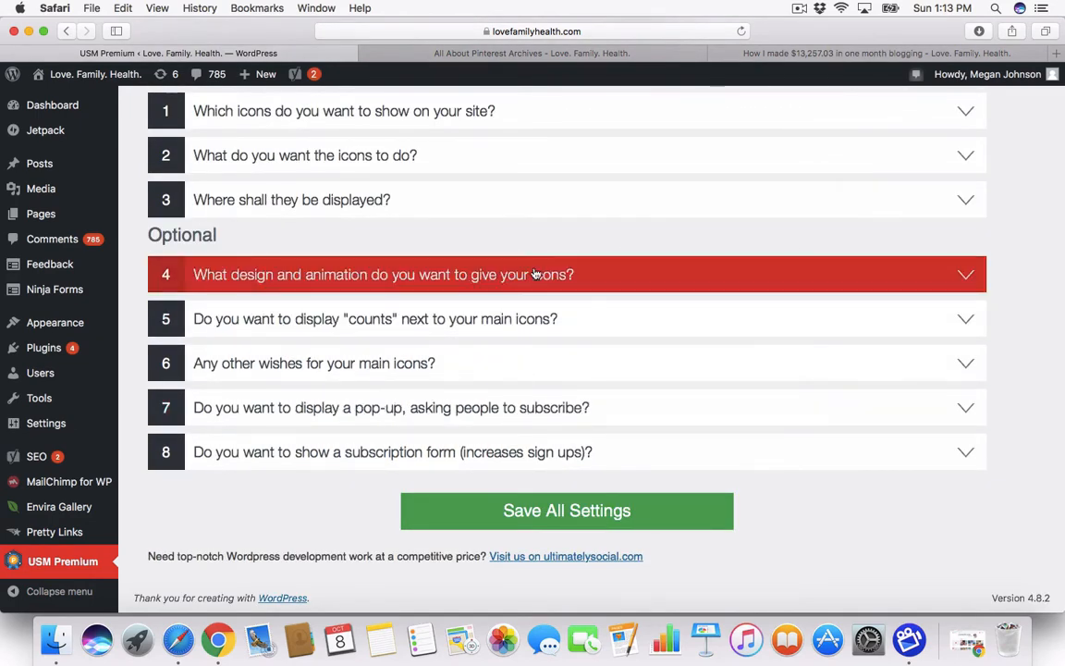
pyautogui.click(496, 274)
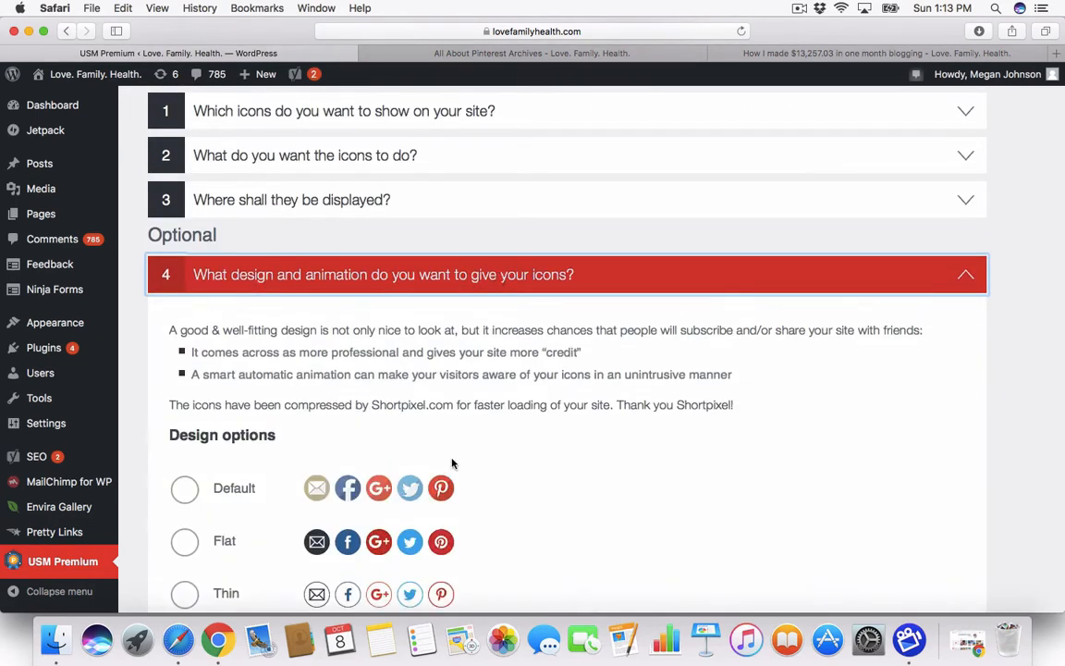
pyautogui.scroll(-5, 452, 463)
pyautogui.scroll(-5, 428, 398)
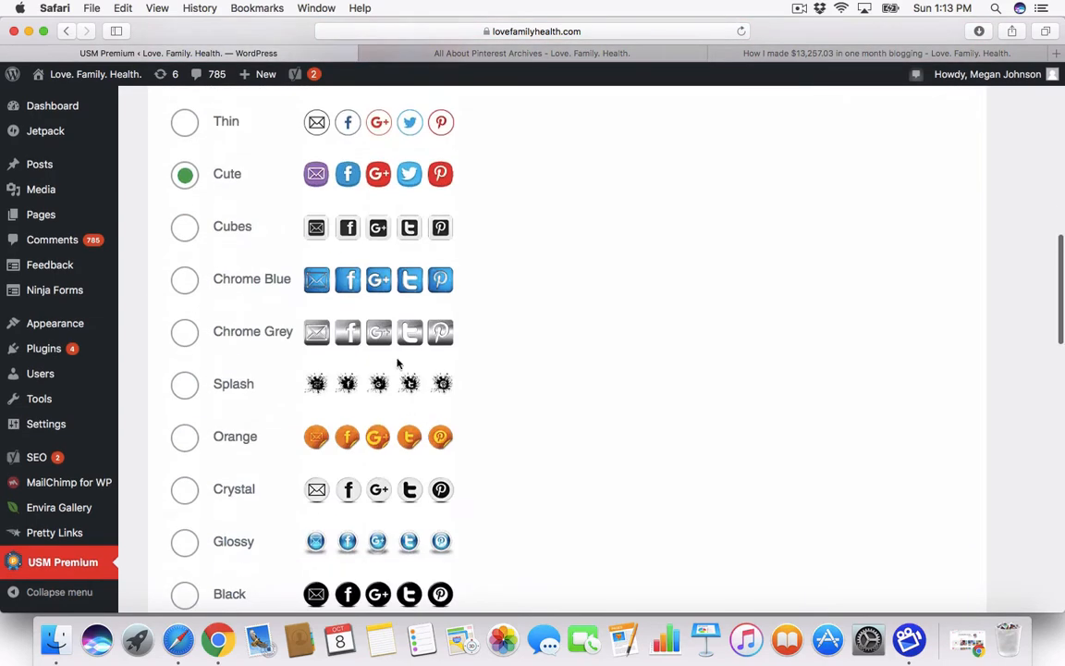
pyautogui.scroll(-5, 387, 412)
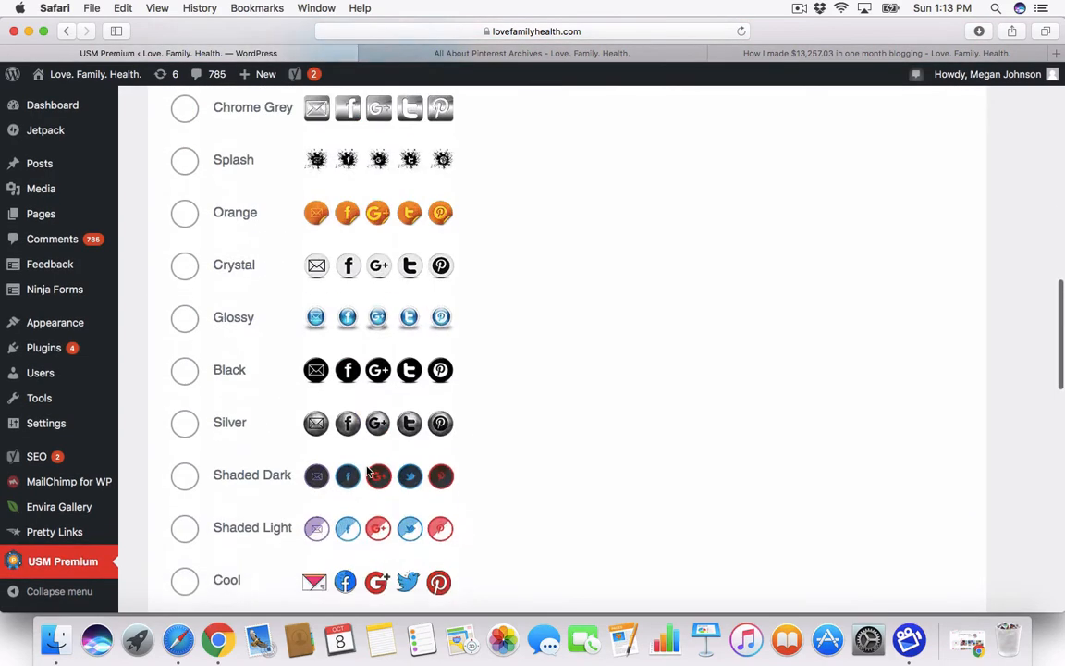
pyautogui.scroll(-4, 367, 471)
pyautogui.scroll(-5, 367, 471)
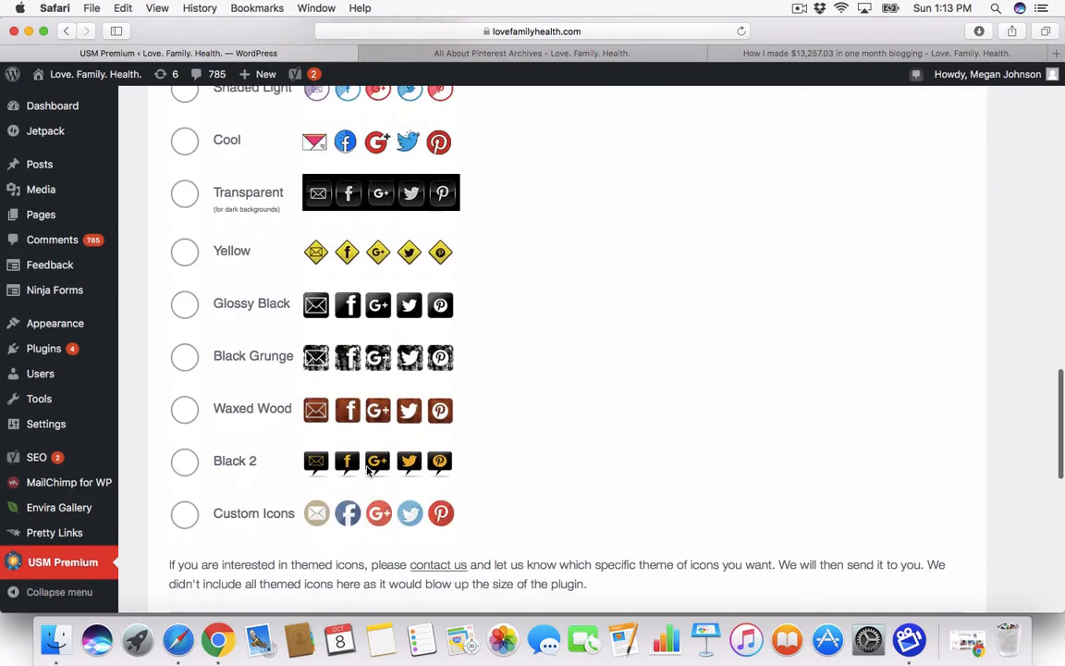
pyautogui.click(185, 524)
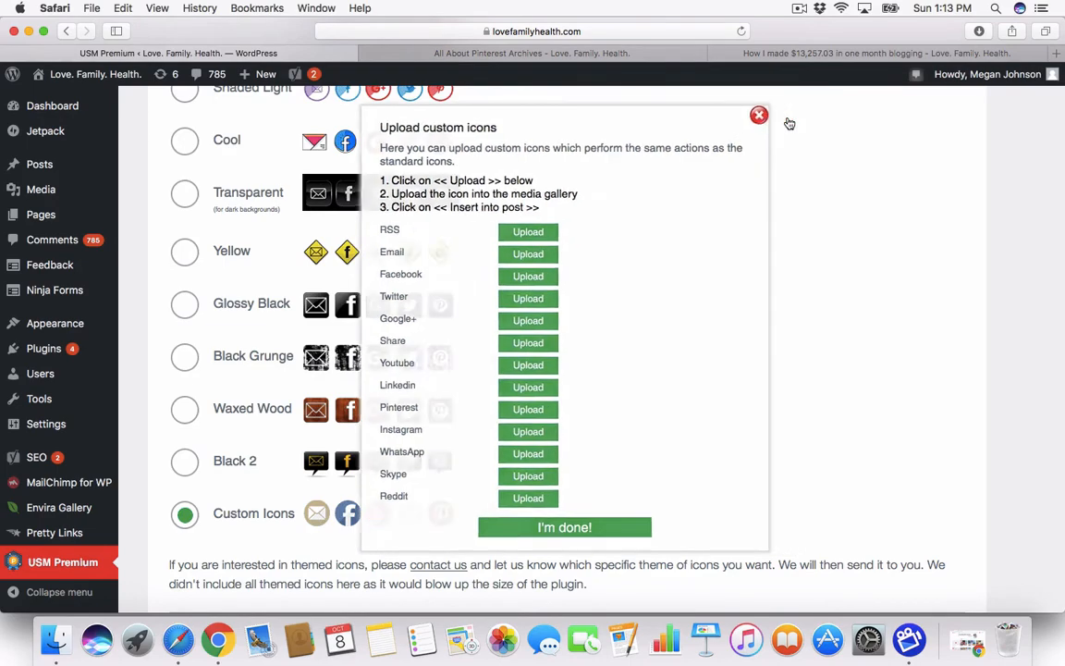
# Step: Dismiss the Upload custom icons popup, collapse the design options, and Save All Settings
pyautogui.click(784, 117)
pyautogui.scroll(10, 609, 397)
pyautogui.scroll(5, 608, 403)
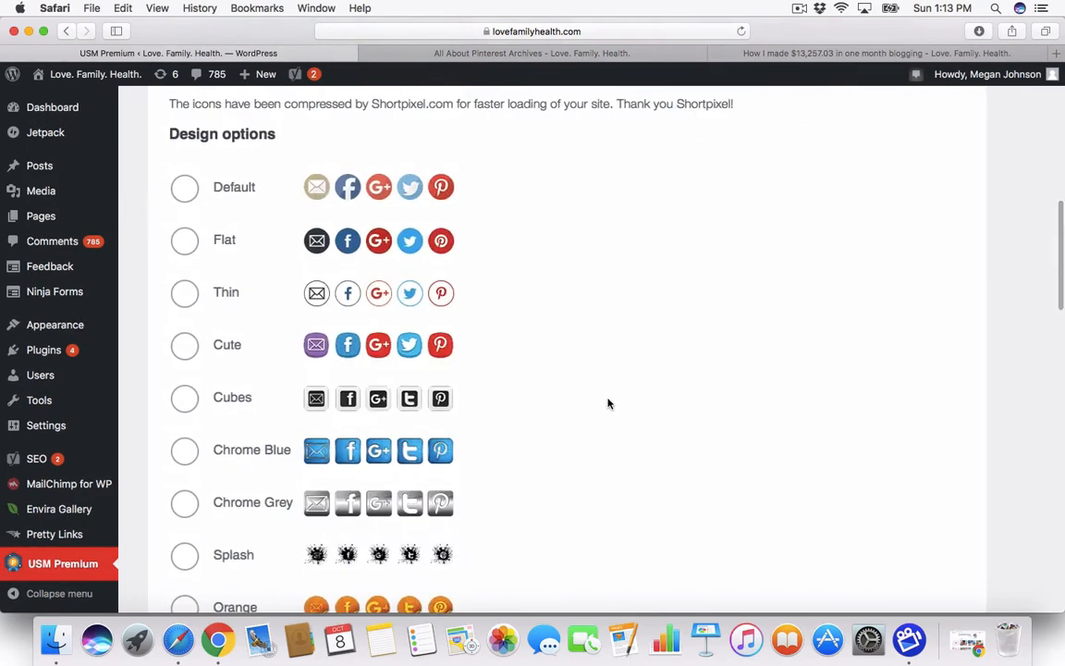
pyautogui.click(608, 404)
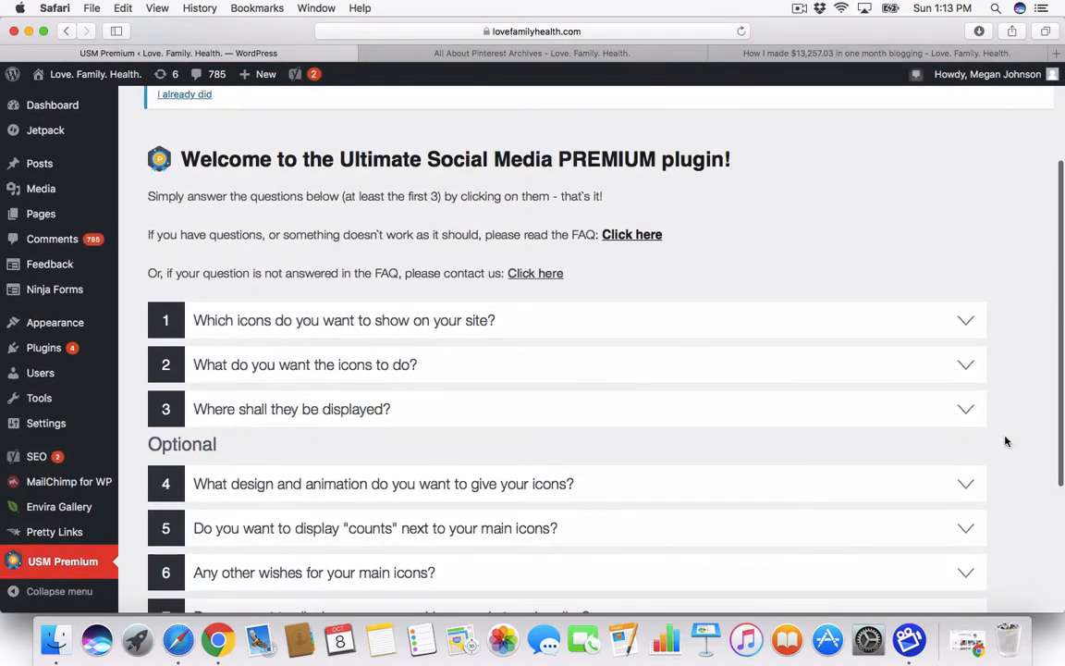
pyautogui.scroll(-3, 924, 489)
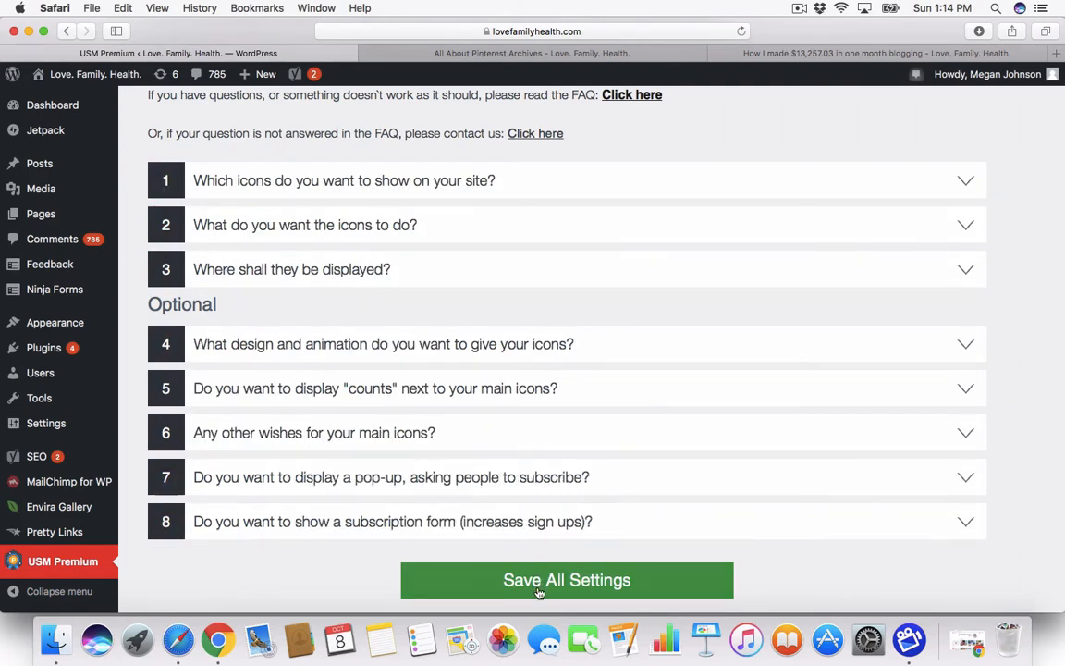
pyautogui.click(539, 582)
# Step: From All Posts, open the draft 'How to make your blog post pin-perfect!' in the editor
pyautogui.click(64, 172)
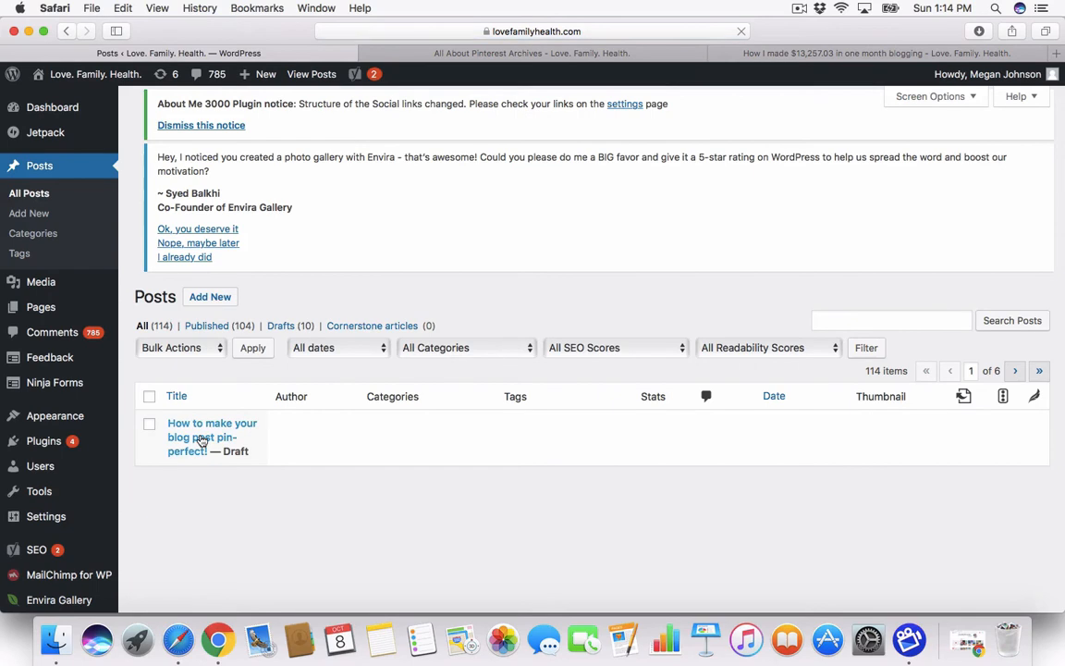
pyautogui.click(204, 443)
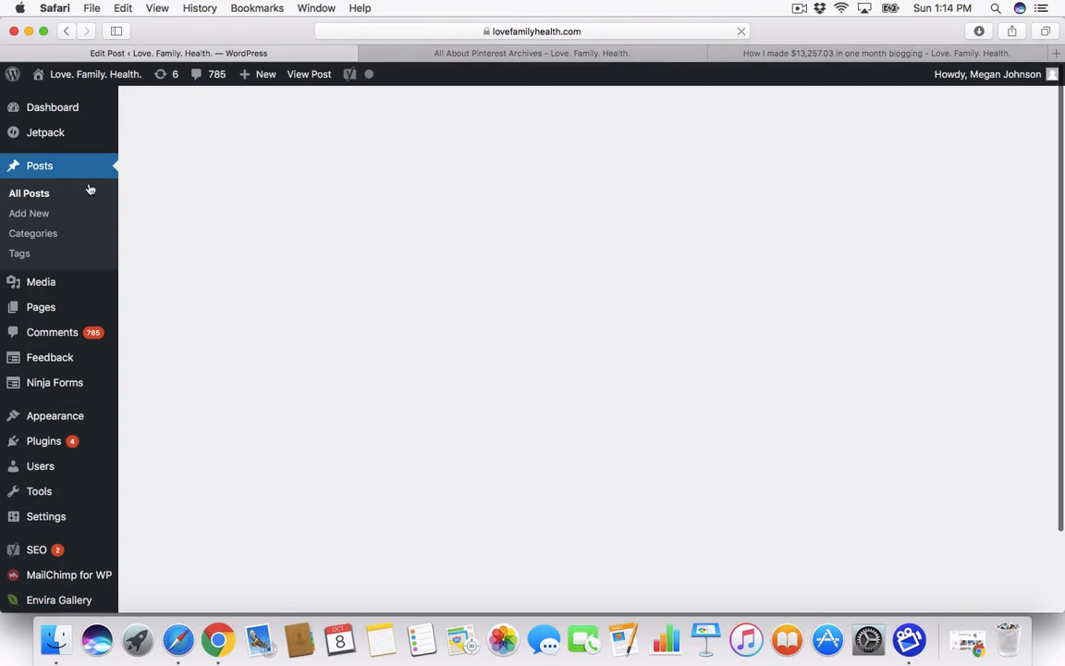
pyautogui.click(53, 196)
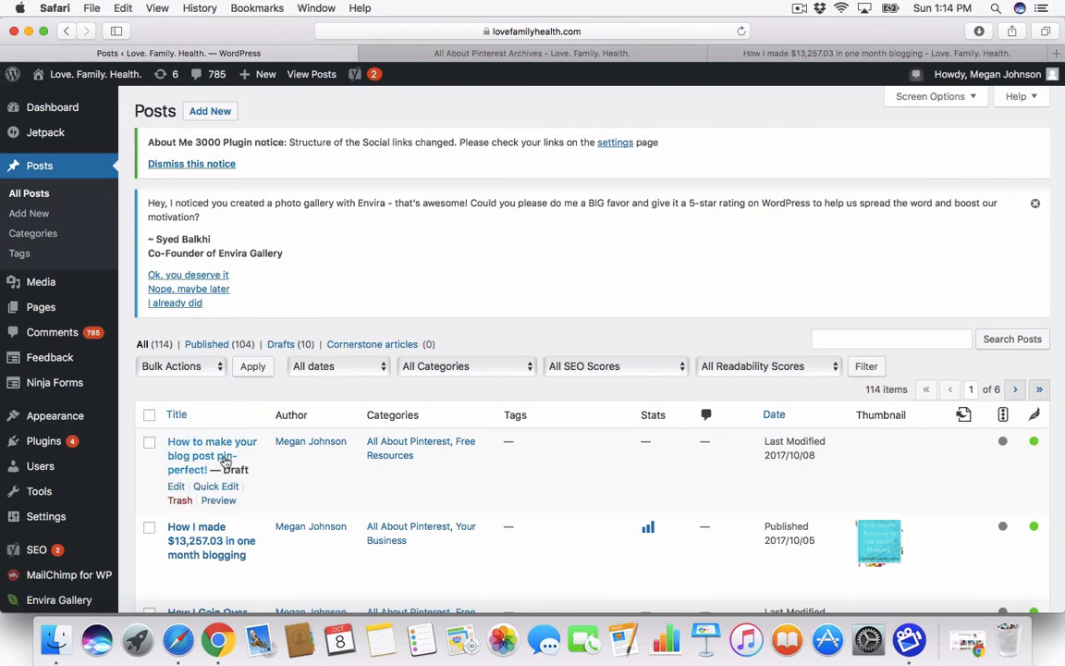
pyautogui.click(222, 453)
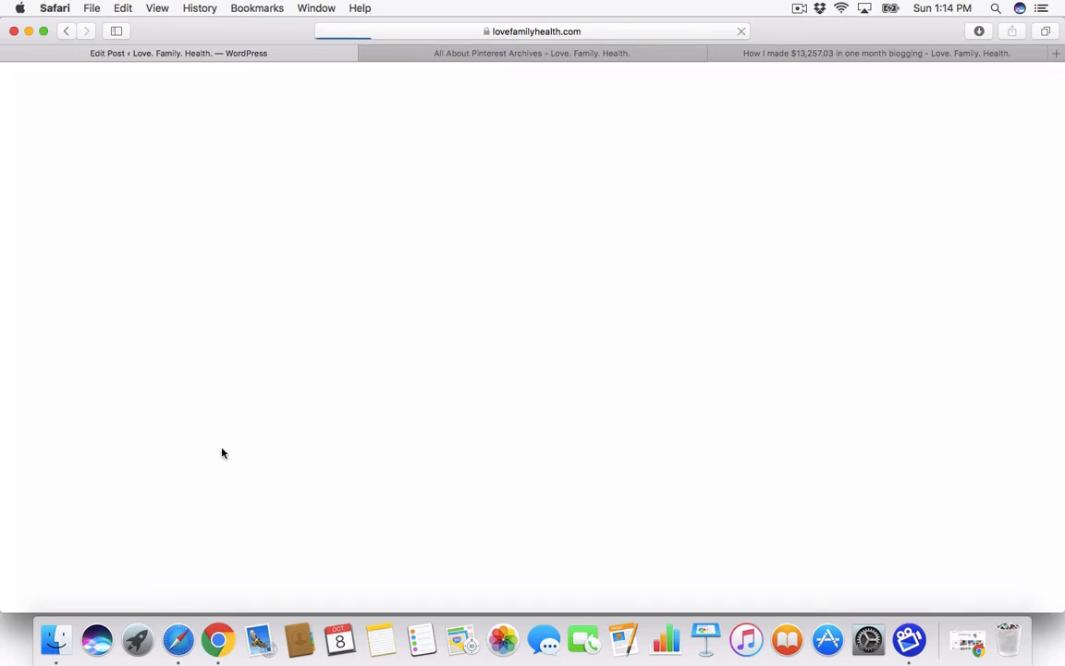
pyautogui.scroll(-3, 228, 462)
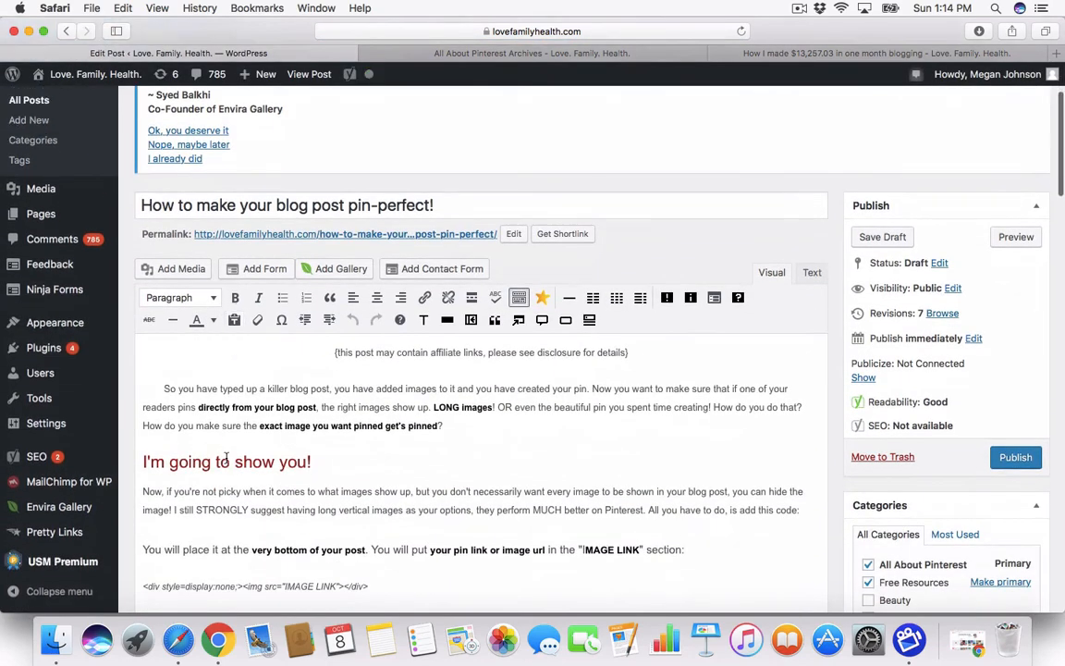
# Step: In the Ultimate Social Media sharing section, choose Add Picture for the Pinterest image
pyautogui.scroll(-15, 226, 459)
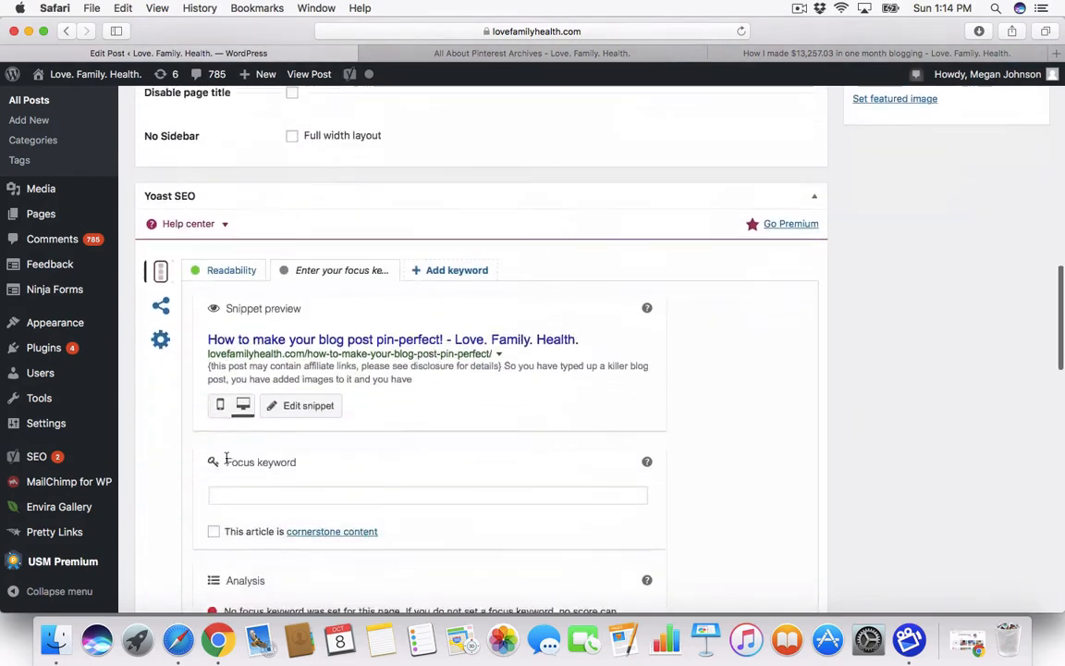
pyautogui.scroll(-10, 225, 459)
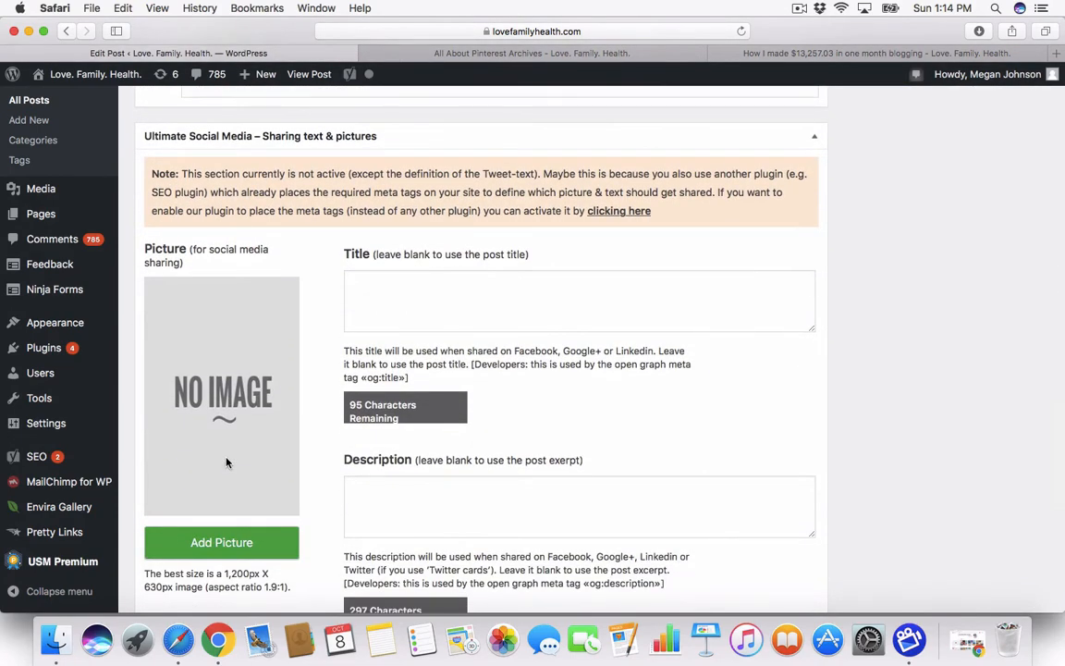
pyautogui.scroll(-1, 225, 462)
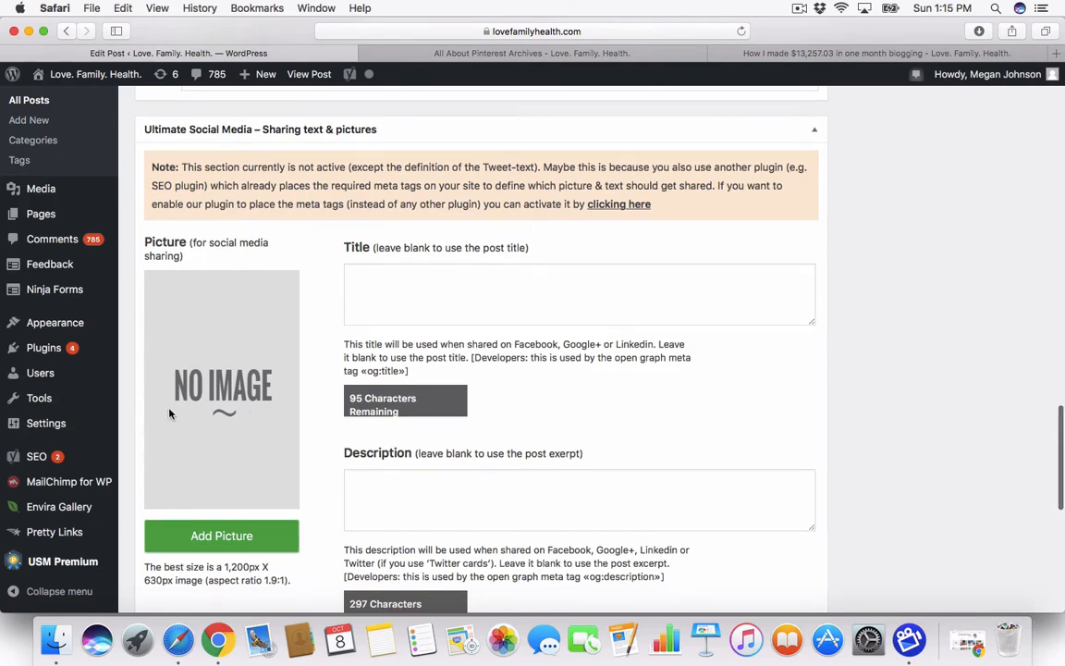
pyautogui.scroll(-2, 169, 413)
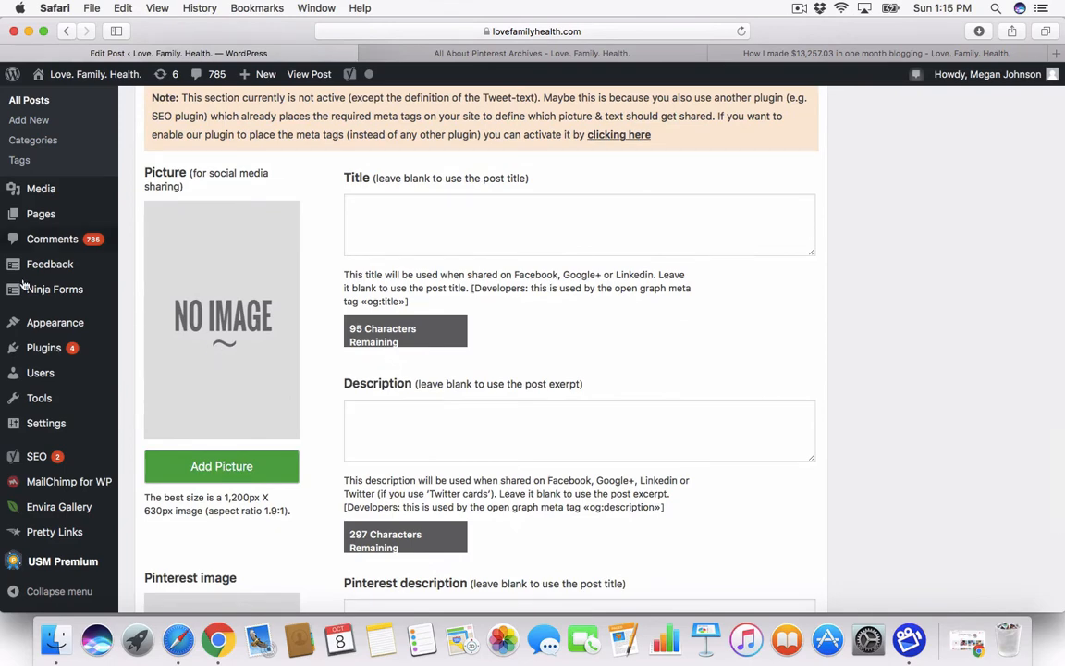
pyautogui.scroll(-1, 255, 353)
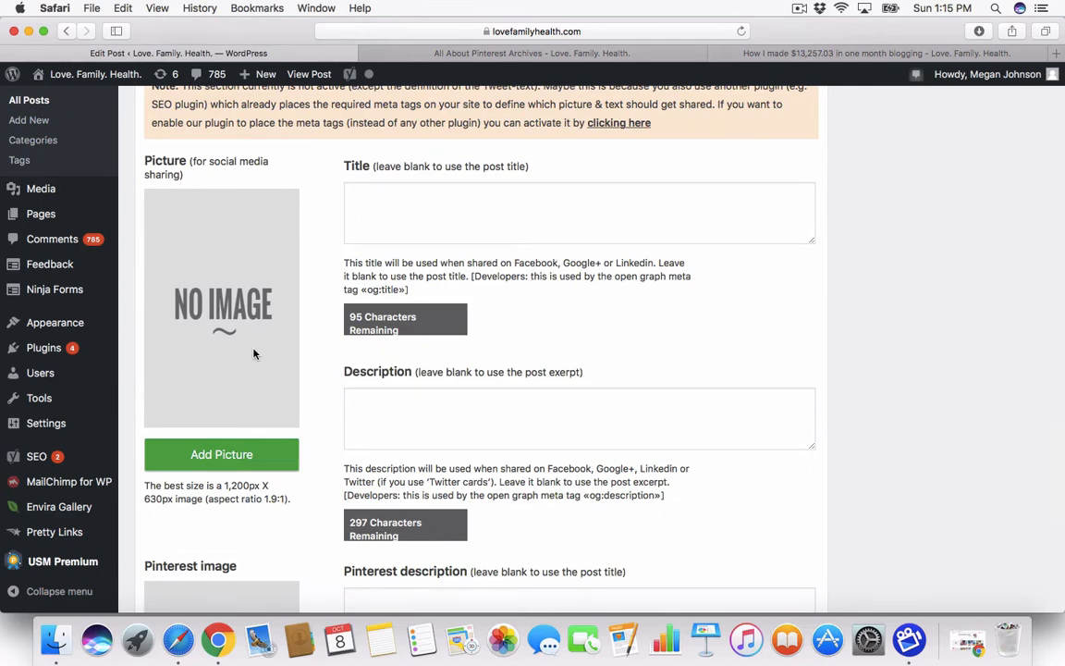
pyautogui.scroll(-5, 254, 354)
pyautogui.scroll(-5, 255, 354)
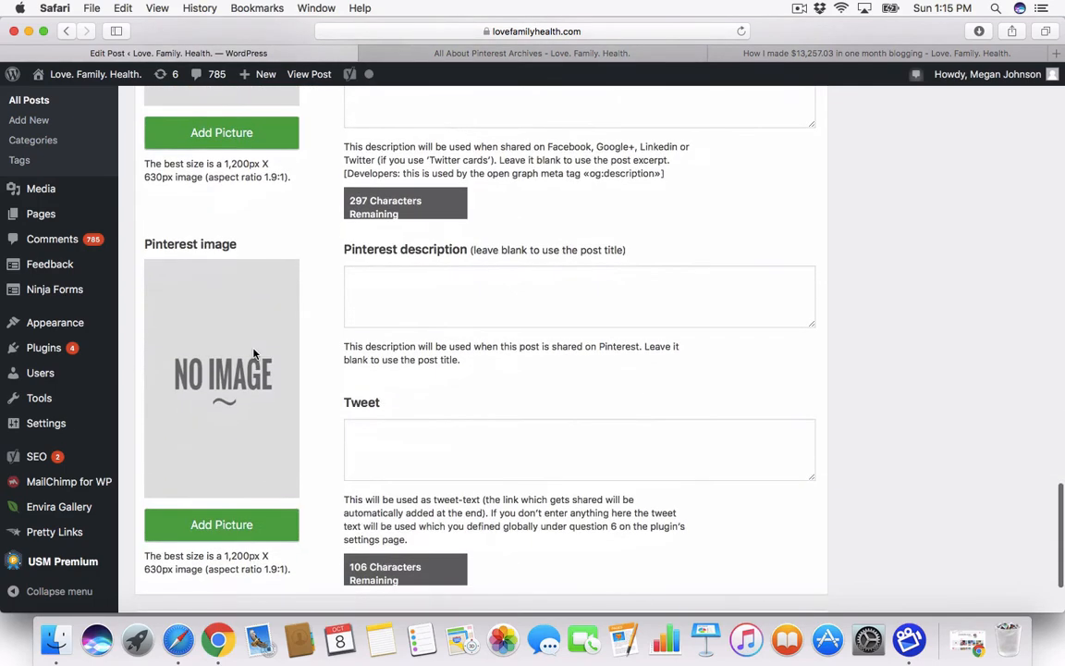
pyautogui.scroll(15, 254, 353)
pyautogui.scroll(15, 255, 354)
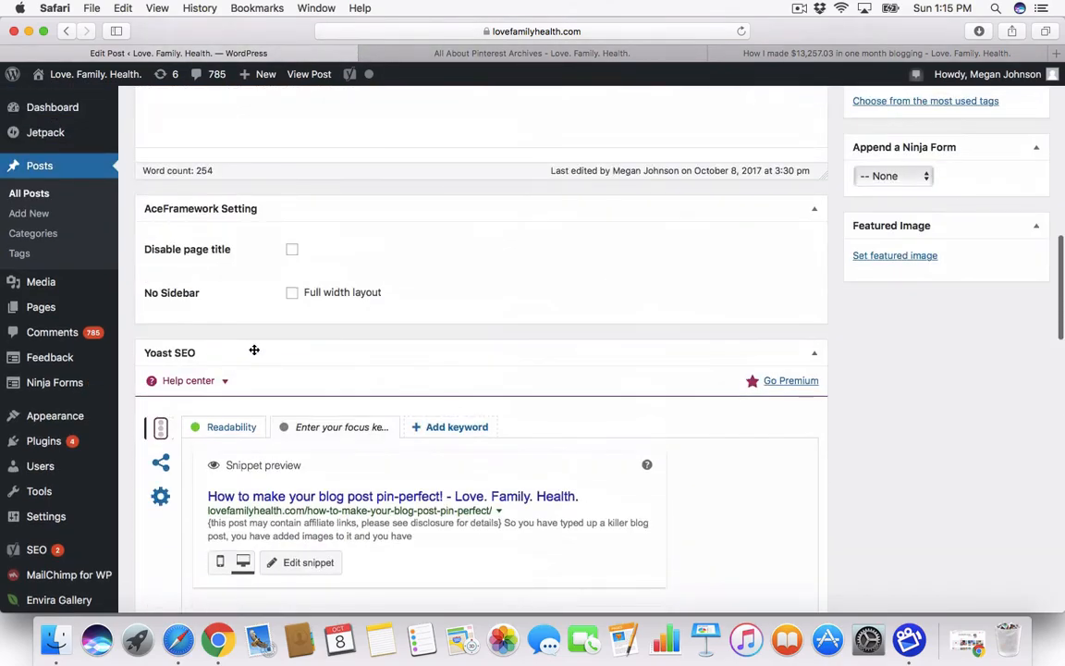
pyautogui.scroll(-8, 253, 348)
pyautogui.scroll(-10, 253, 349)
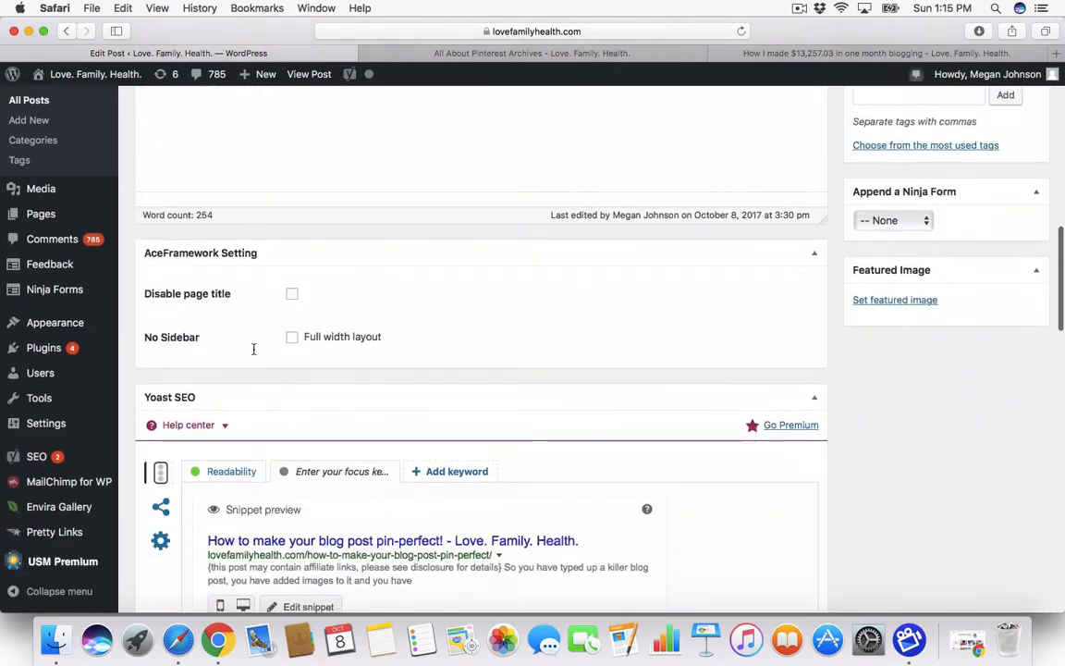
pyautogui.scroll(-3, 254, 353)
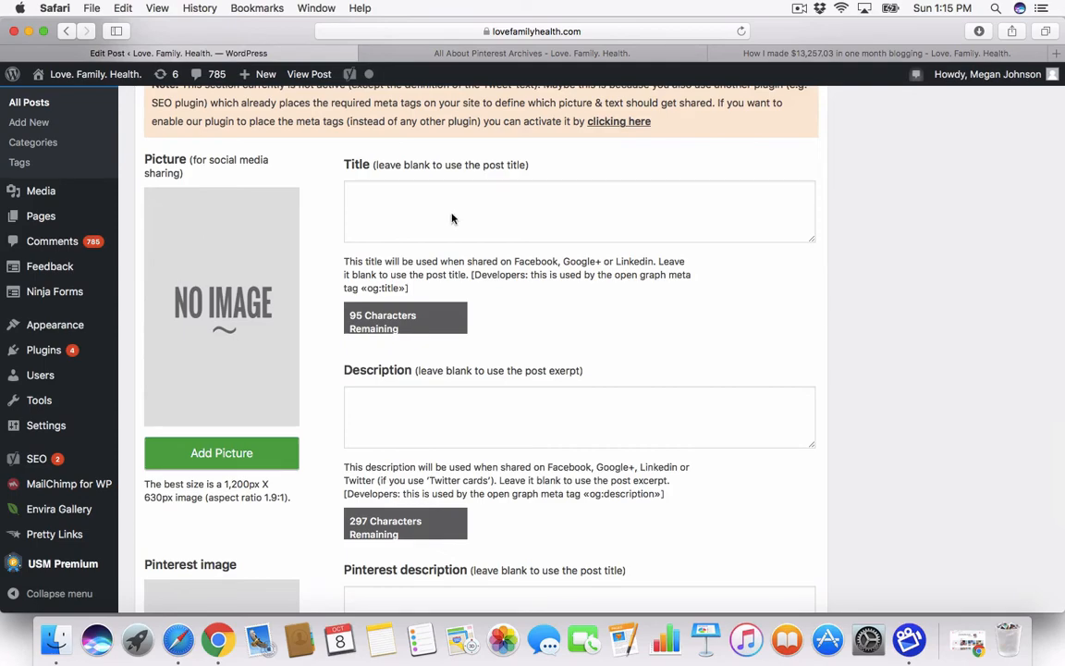
pyautogui.scroll(15, 779, 280)
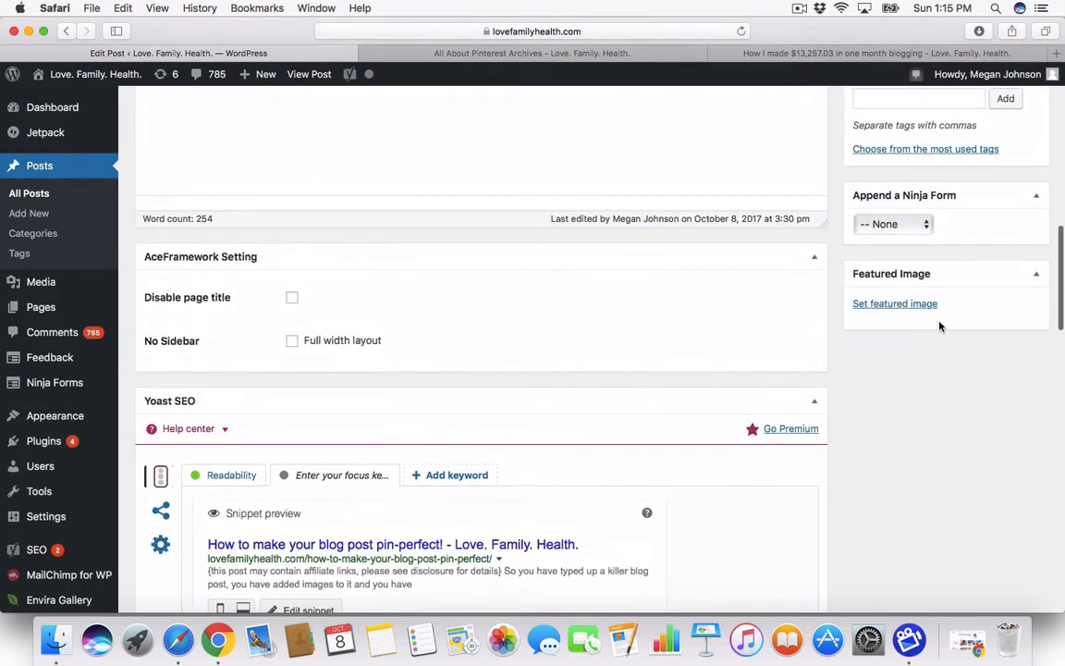
pyautogui.scroll(-5, 635, 449)
pyautogui.scroll(-10, 635, 449)
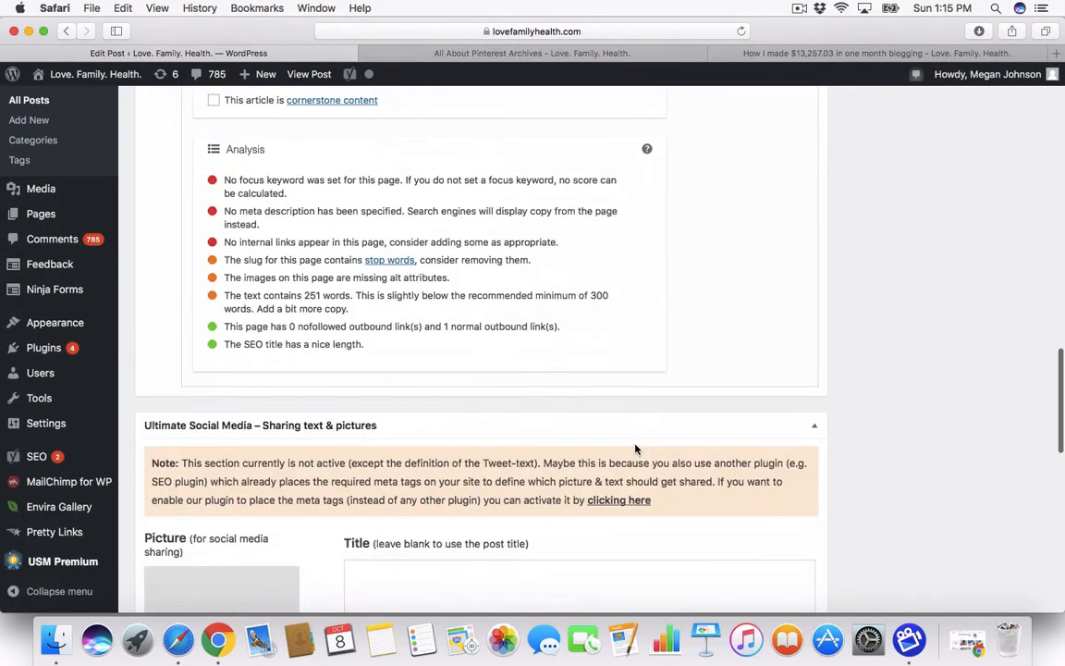
pyautogui.scroll(2, 261, 238)
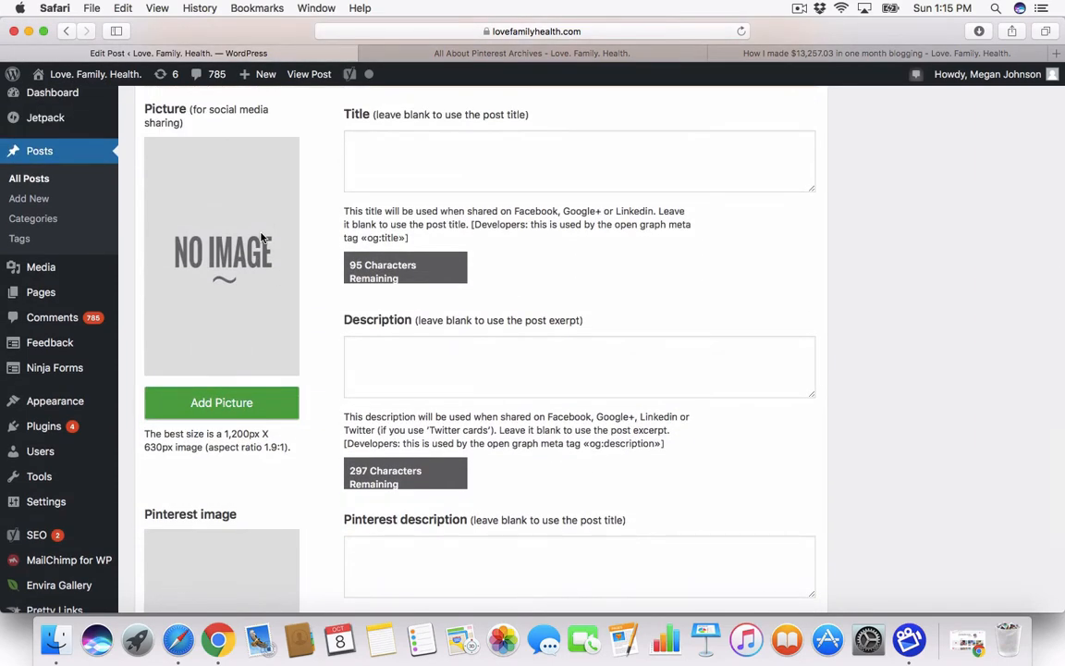
pyautogui.scroll(-6, 261, 238)
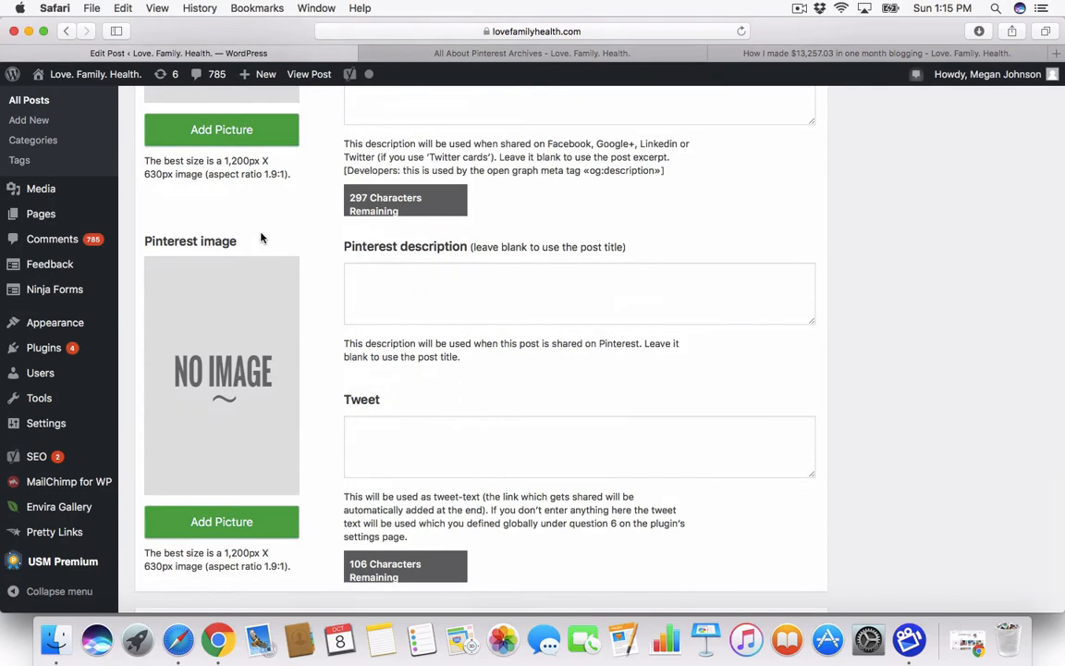
pyautogui.scroll(-3, 191, 328)
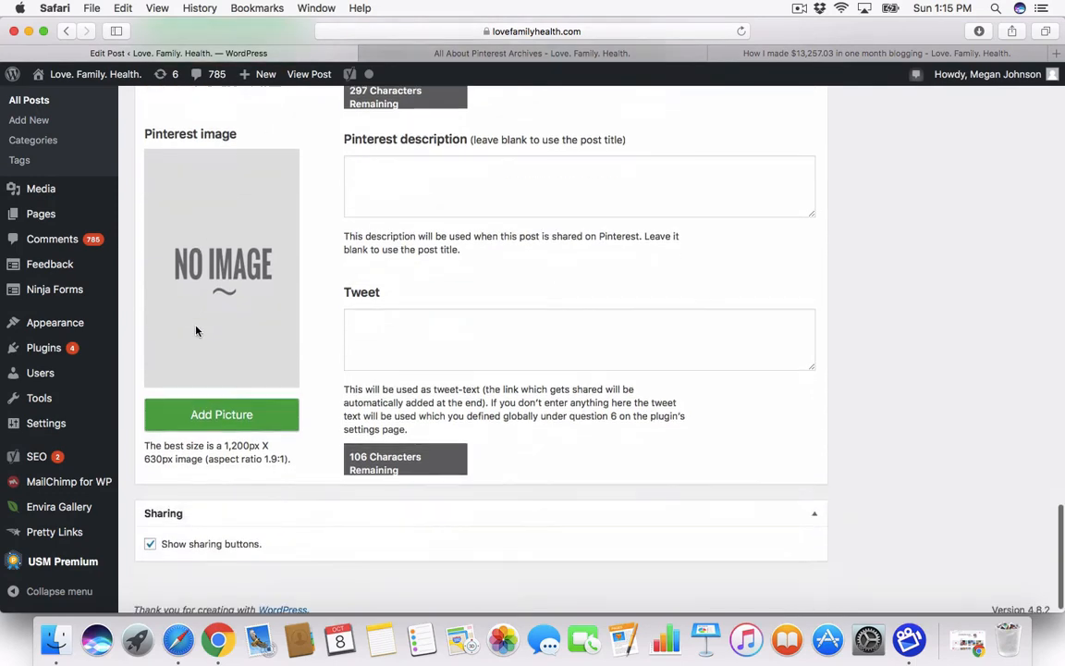
pyautogui.click(196, 417)
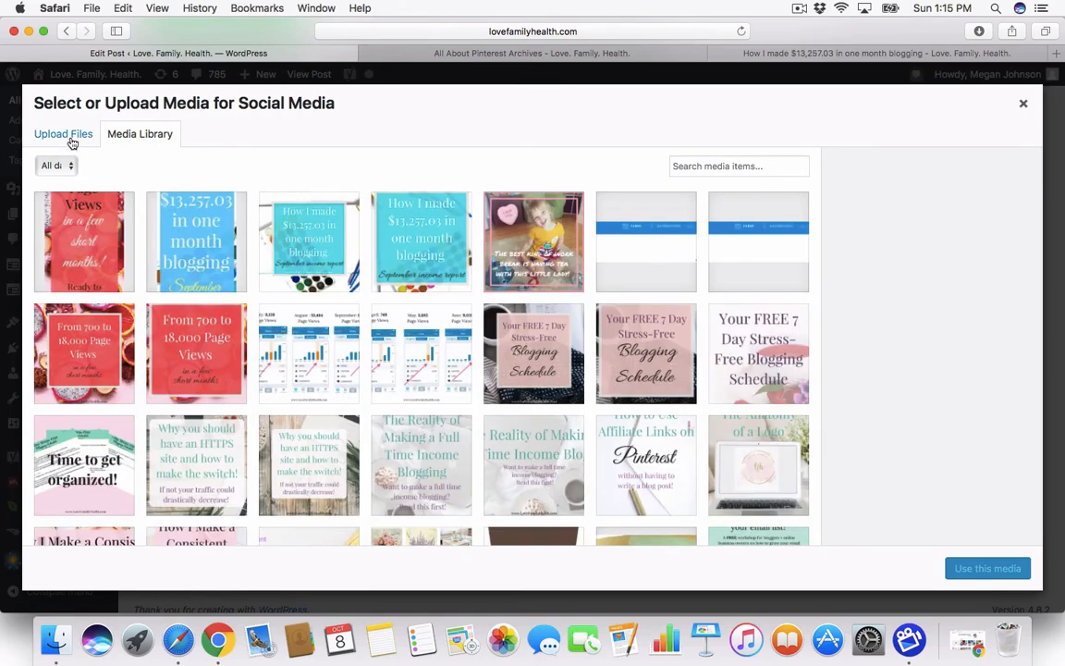
# Step: Upload Untitled-5.jpg from the Desktop into the WordPress media library
pyautogui.click(72, 144)
pyautogui.click(507, 349)
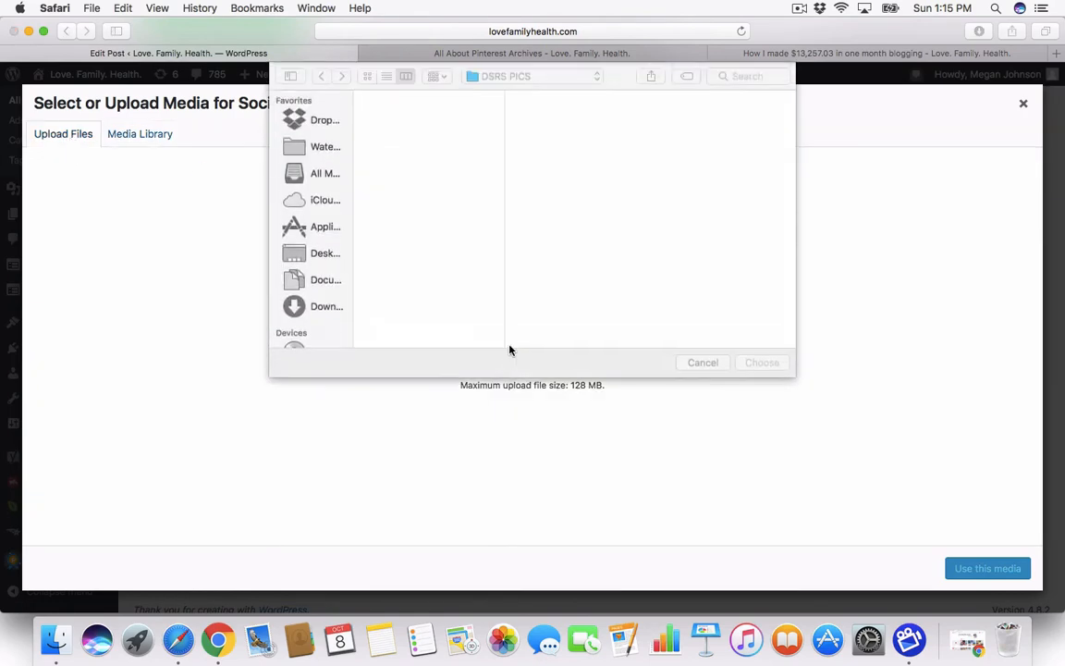
pyautogui.click(305, 253)
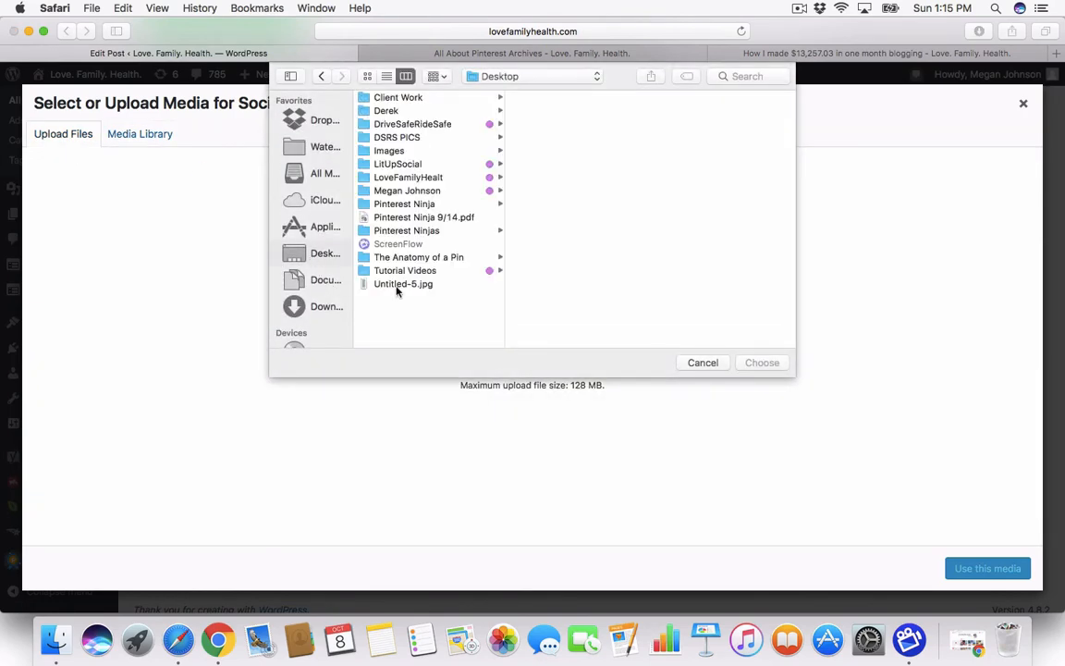
pyautogui.click(412, 286)
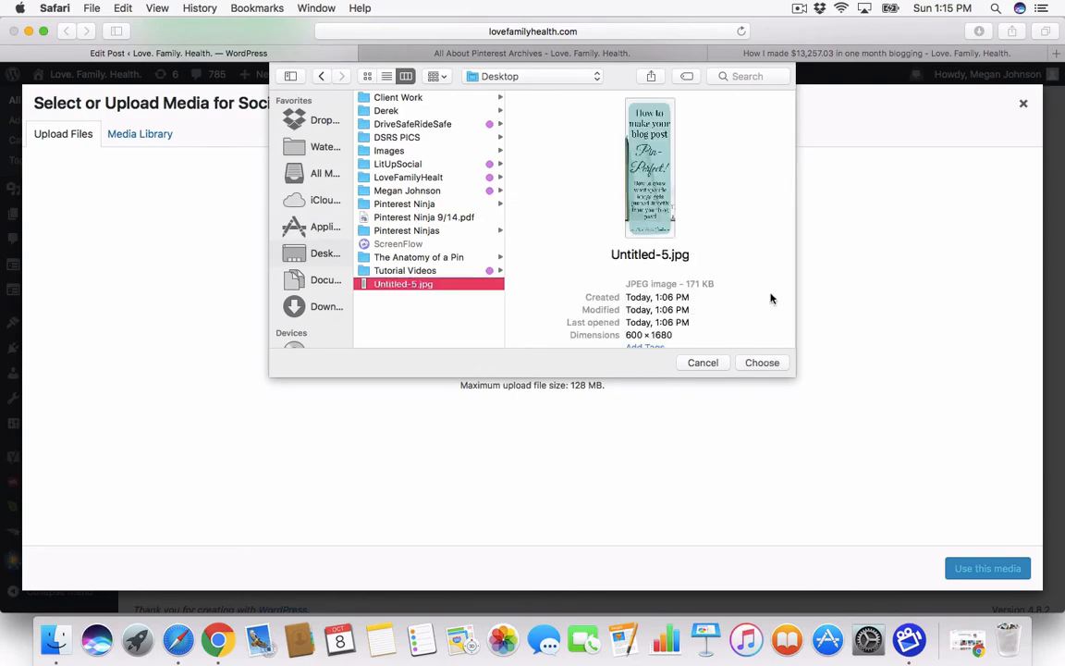
pyautogui.click(773, 362)
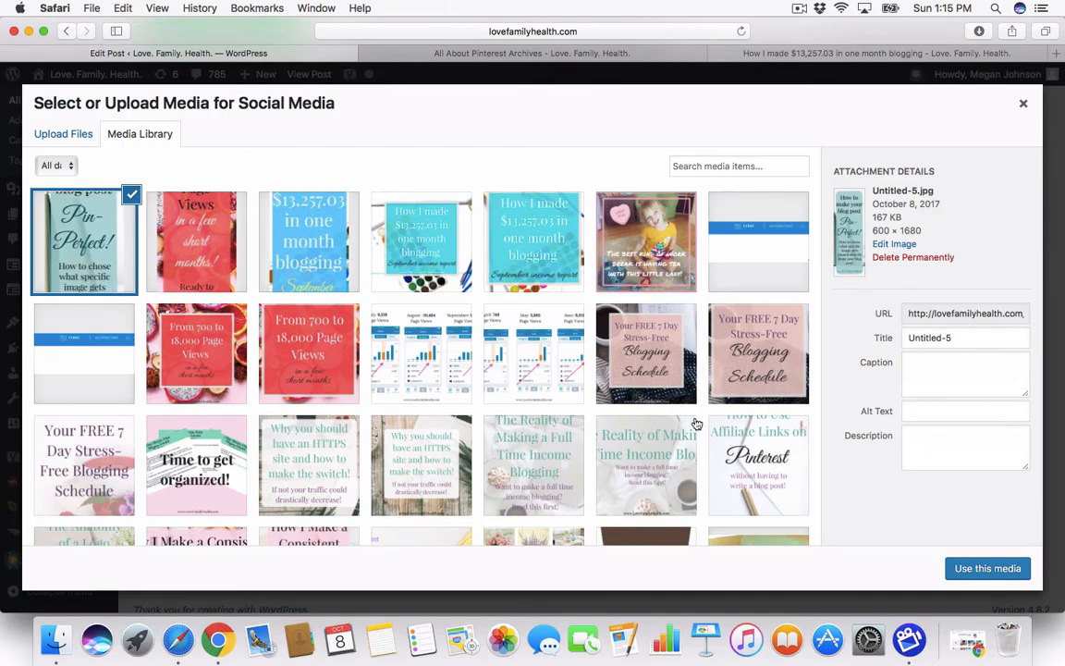
# Step: Use the uploaded graphic as the post's Pinterest image and save the draft
pyautogui.click(975, 573)
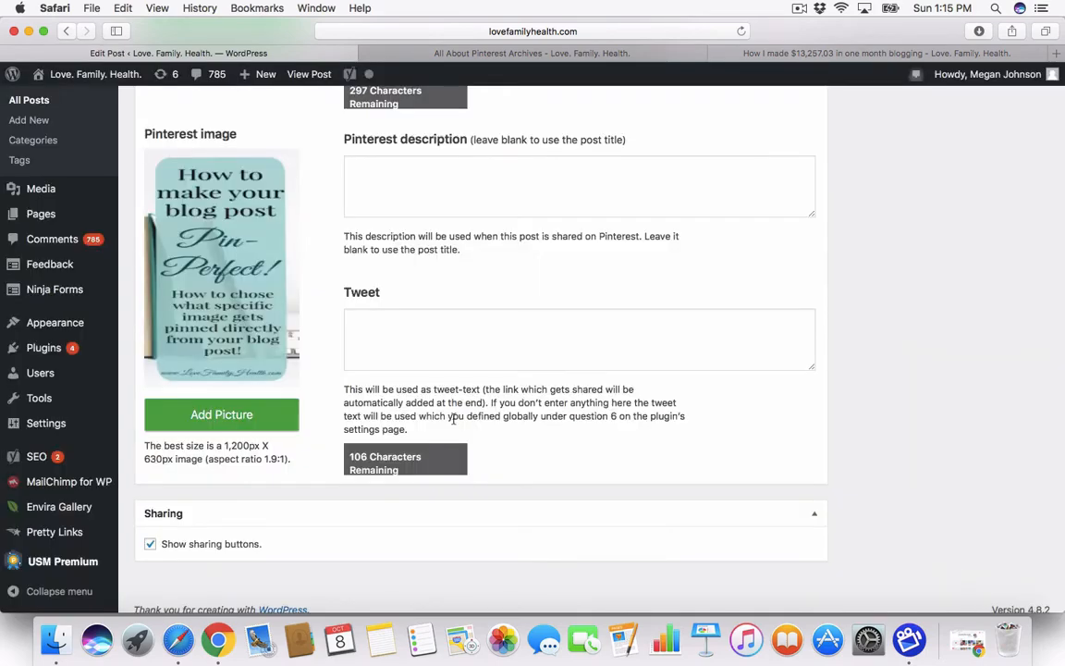
pyautogui.scroll(20, 603, 259)
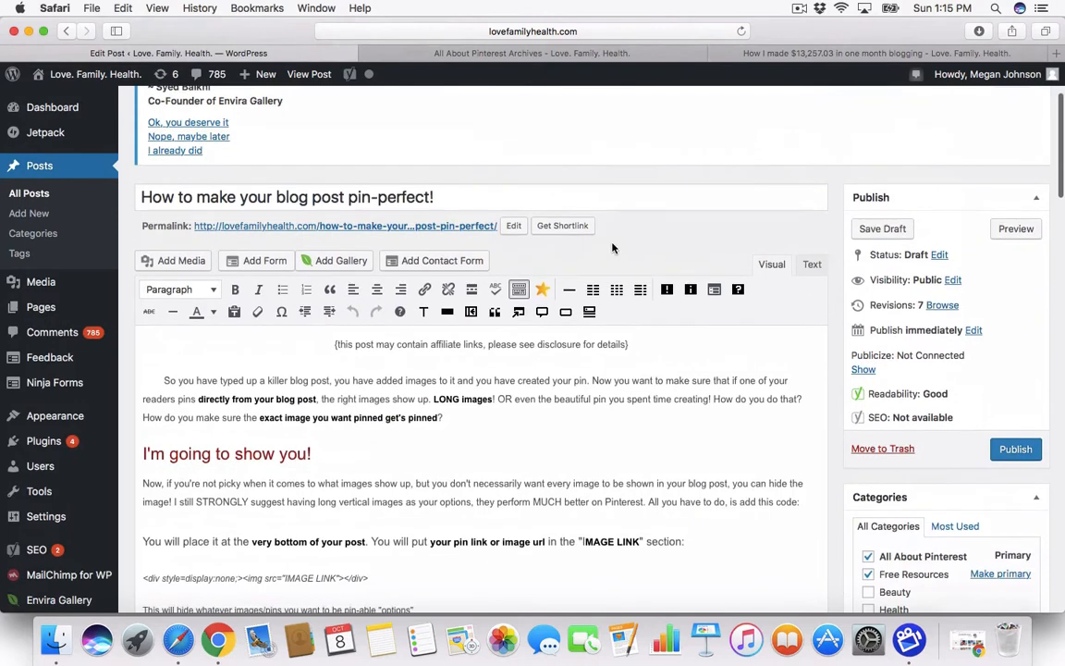
pyautogui.click(903, 239)
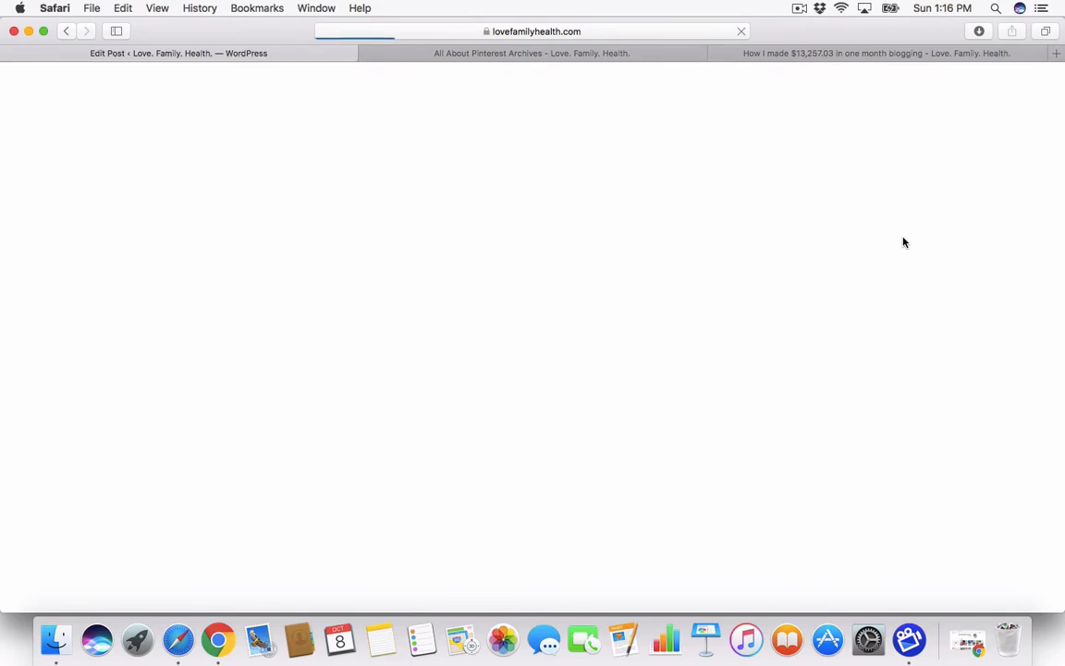
# Step: Preview the saved draft post in a new tab
pyautogui.scroll(-5, 924, 398)
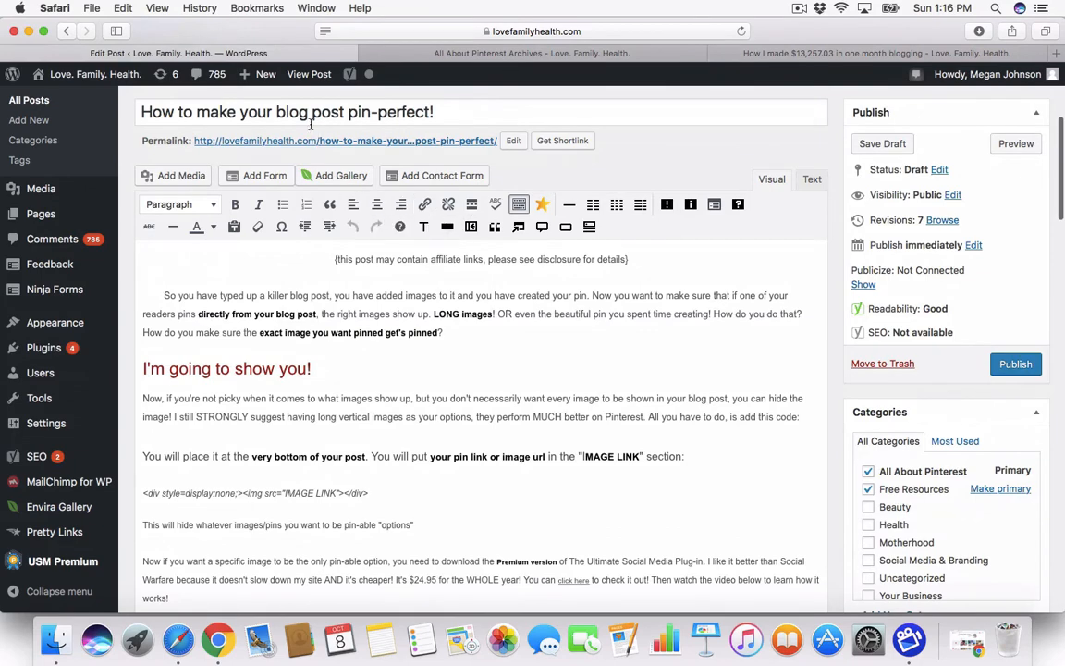
pyautogui.scroll(3, 301, 153)
pyautogui.click(266, 209)
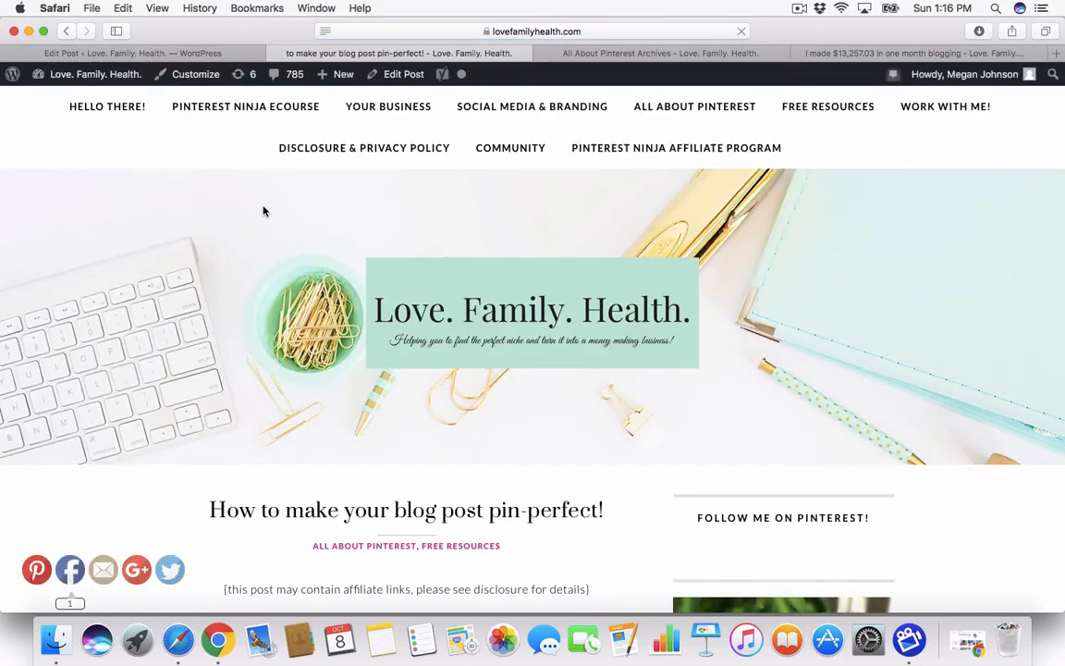
# Step: Pin the previewed post to confirm the pin-perfect image appears, then close the board picker
pyautogui.moveTo(38, 570)
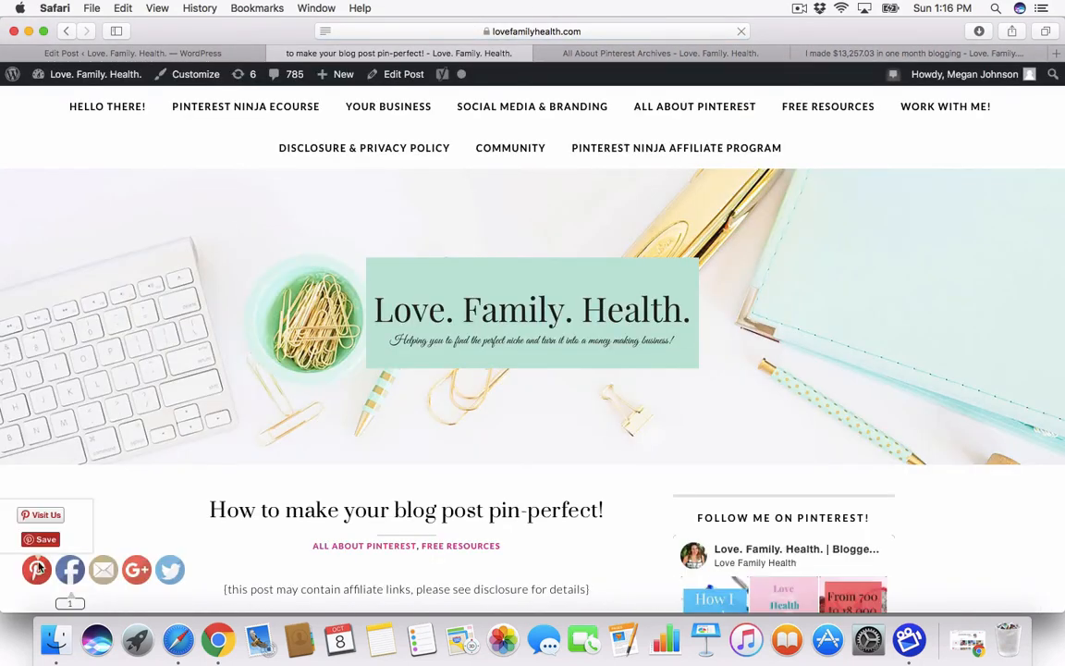
pyautogui.click(41, 539)
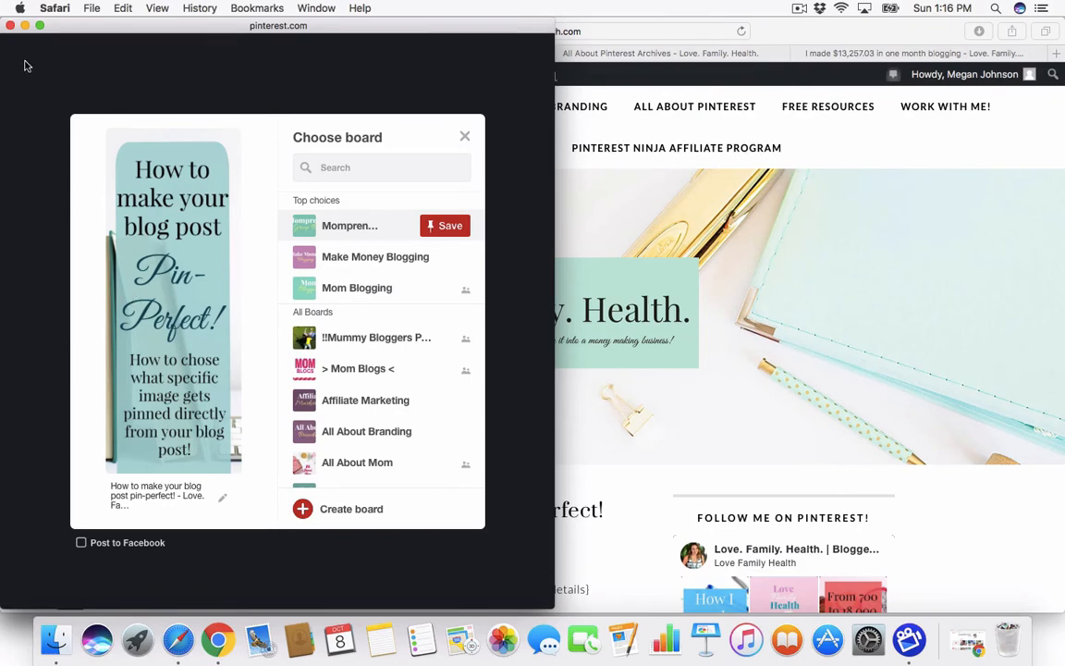
pyautogui.click(11, 26)
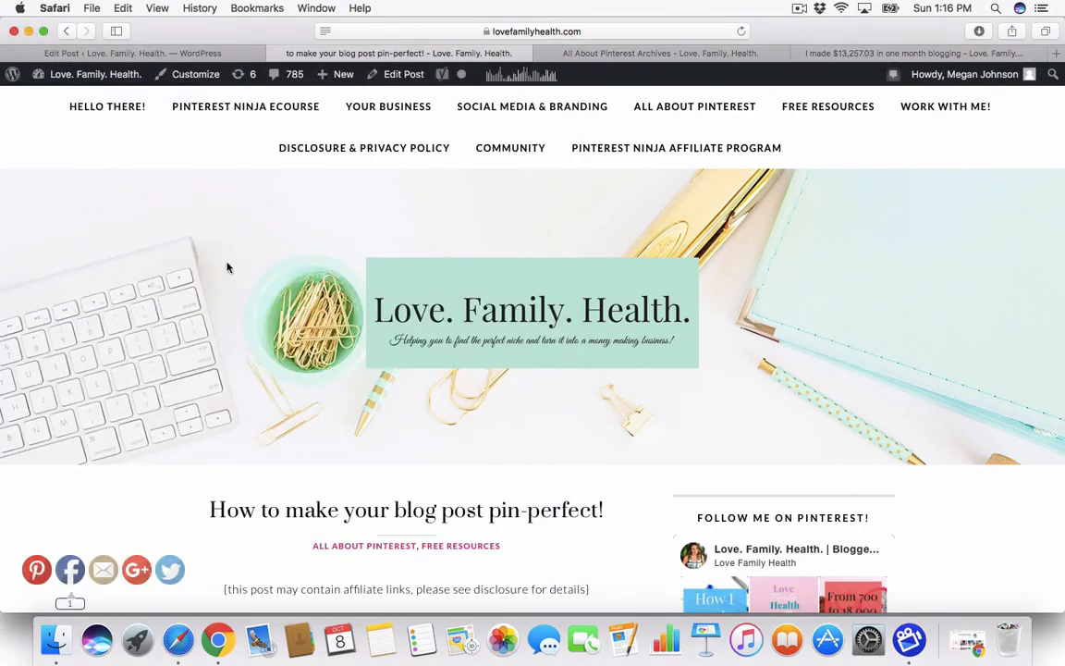
pyautogui.scroll(-5, 262, 328)
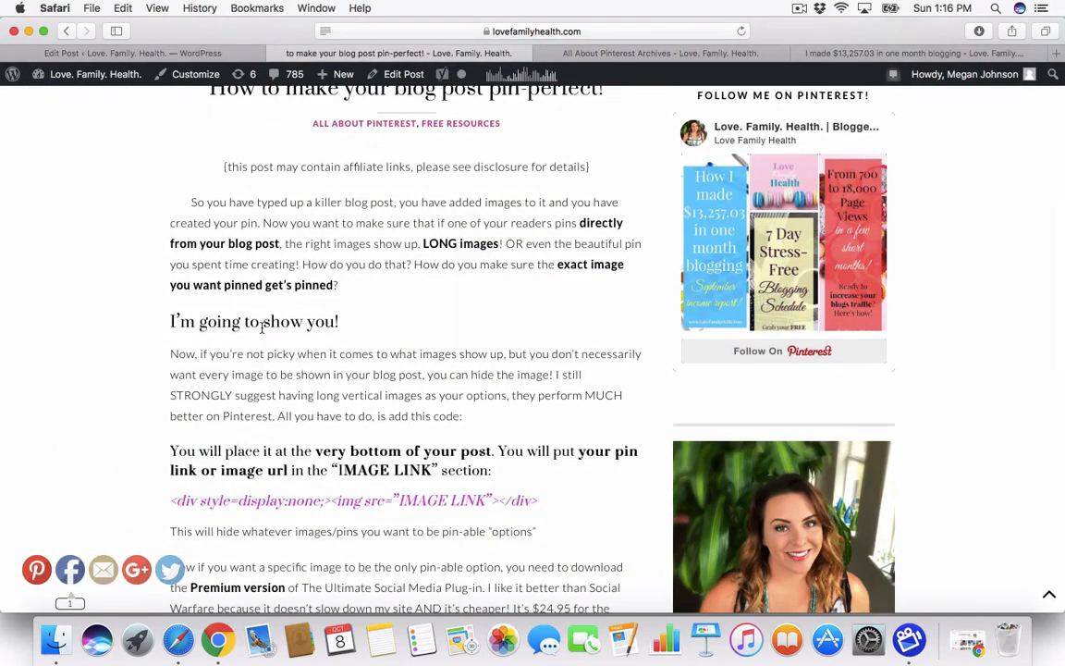
pyautogui.scroll(-2, 262, 328)
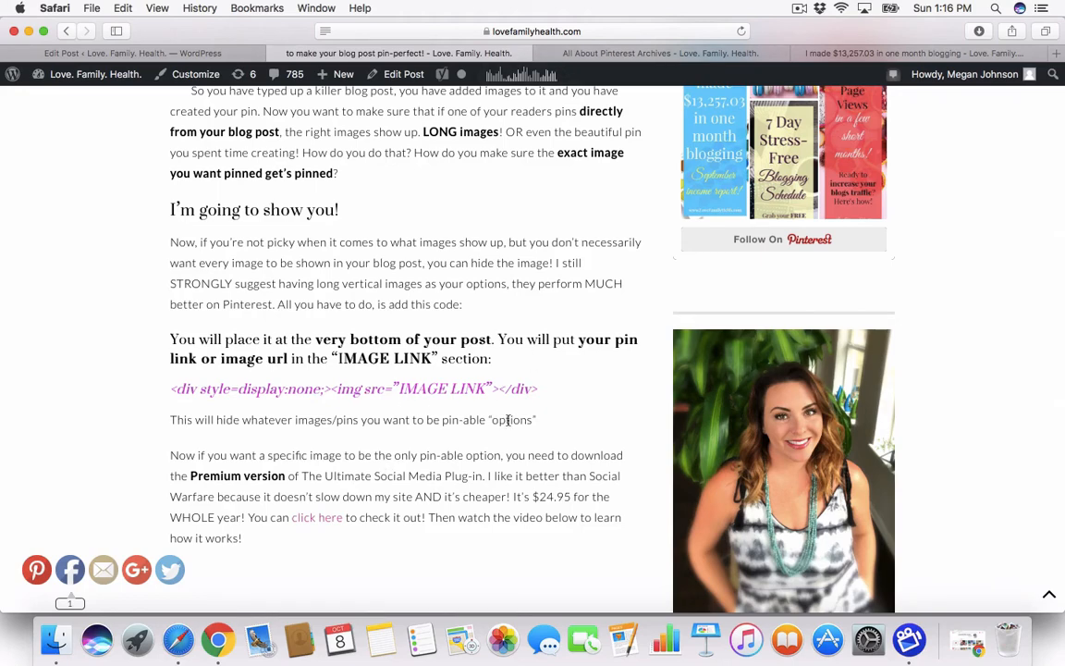
# Step: Review the draft's HTML in the Text editor and compare it with the live post page
pyautogui.click(153, 52)
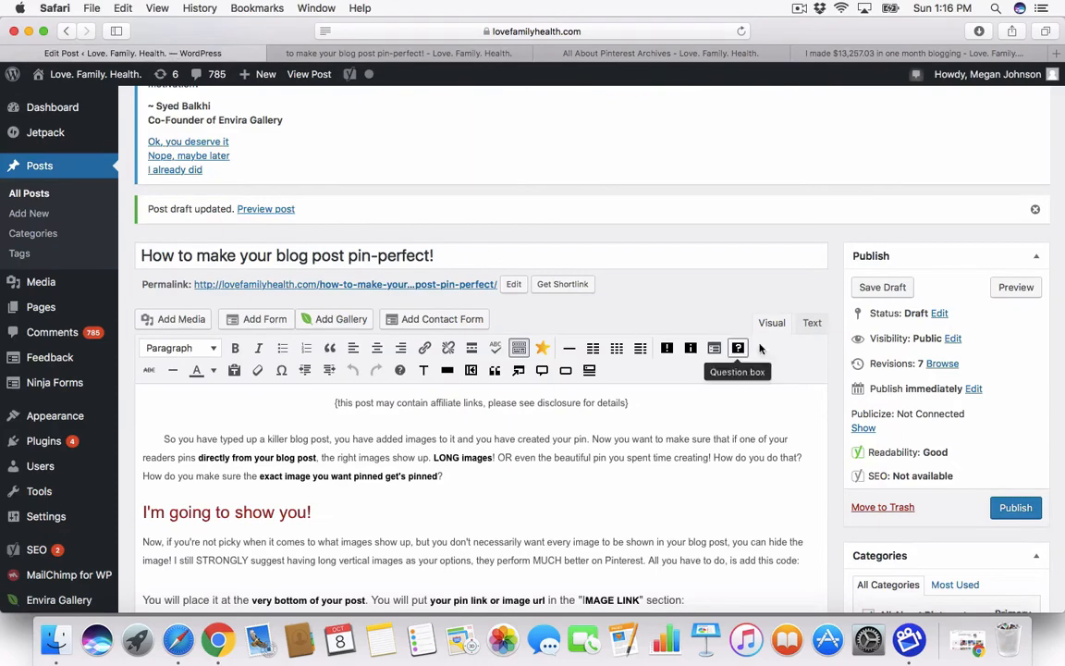
pyautogui.click(809, 321)
pyautogui.scroll(-5, 572, 458)
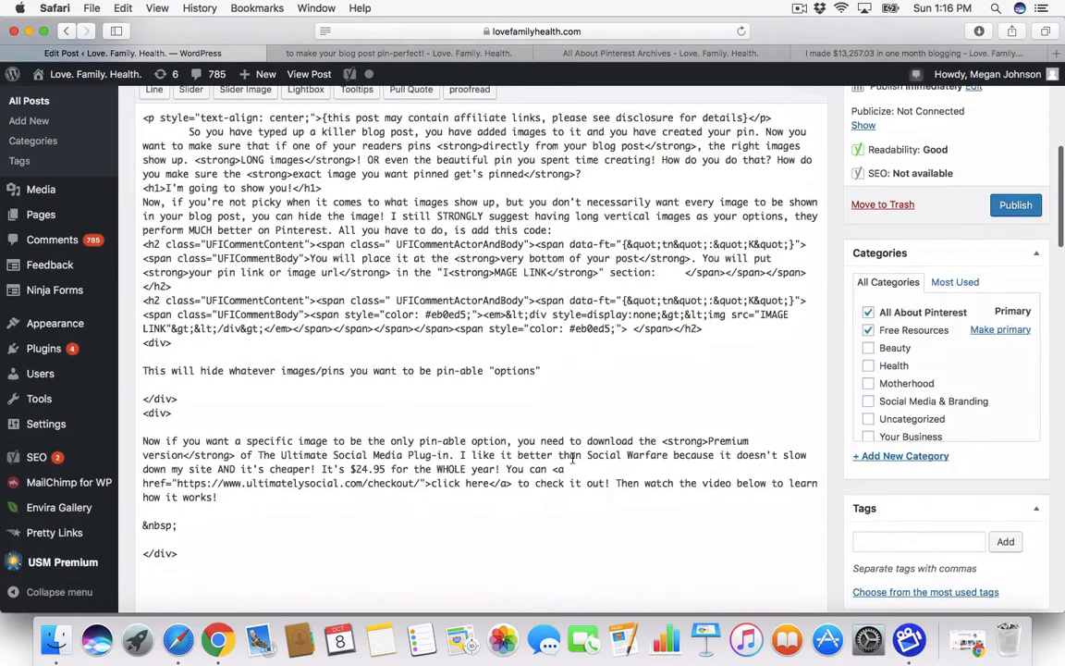
pyautogui.scroll(-1, 572, 459)
pyautogui.click(396, 54)
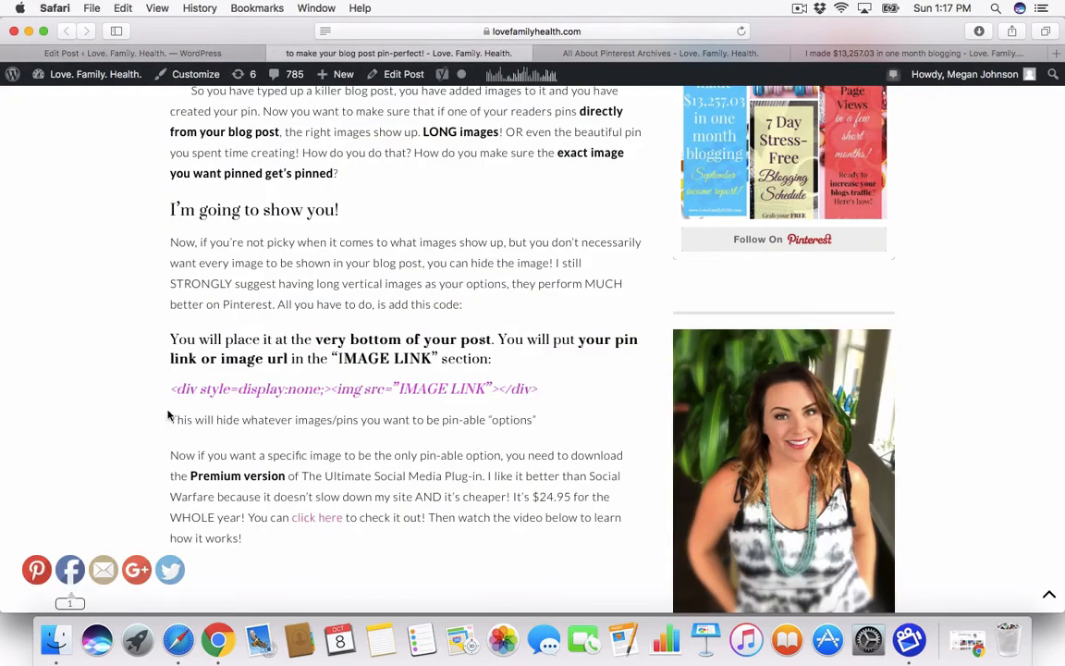
# Step: Switch the editor back to Visual view, recheck the live page, and open Add Media
pyautogui.click(139, 52)
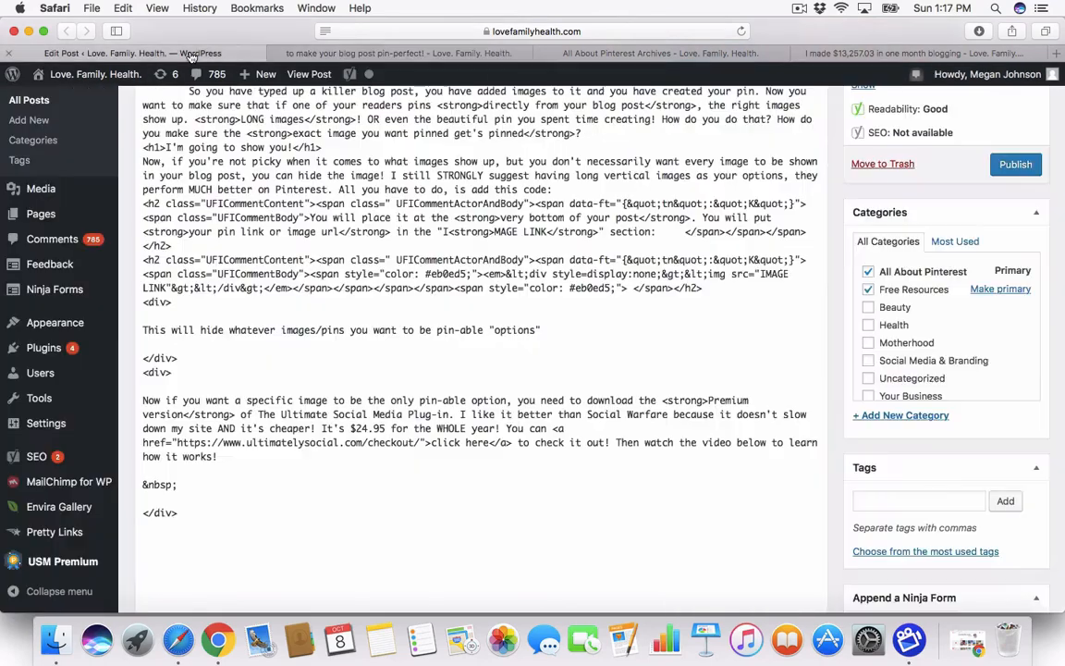
pyautogui.scroll(-2, 457, 397)
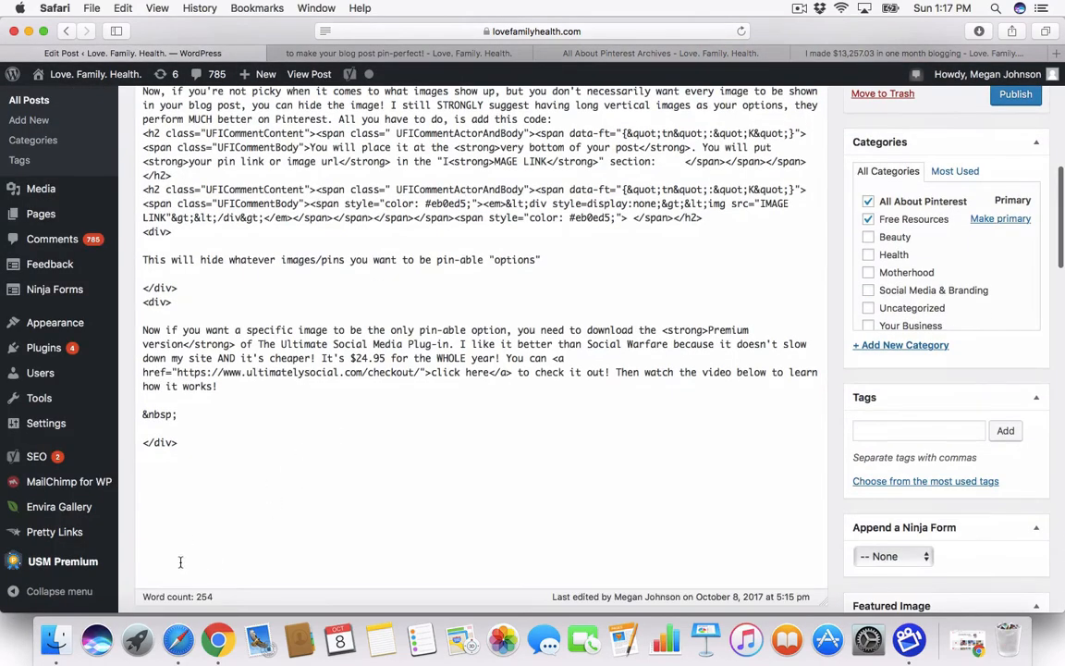
pyautogui.scroll(5, 525, 457)
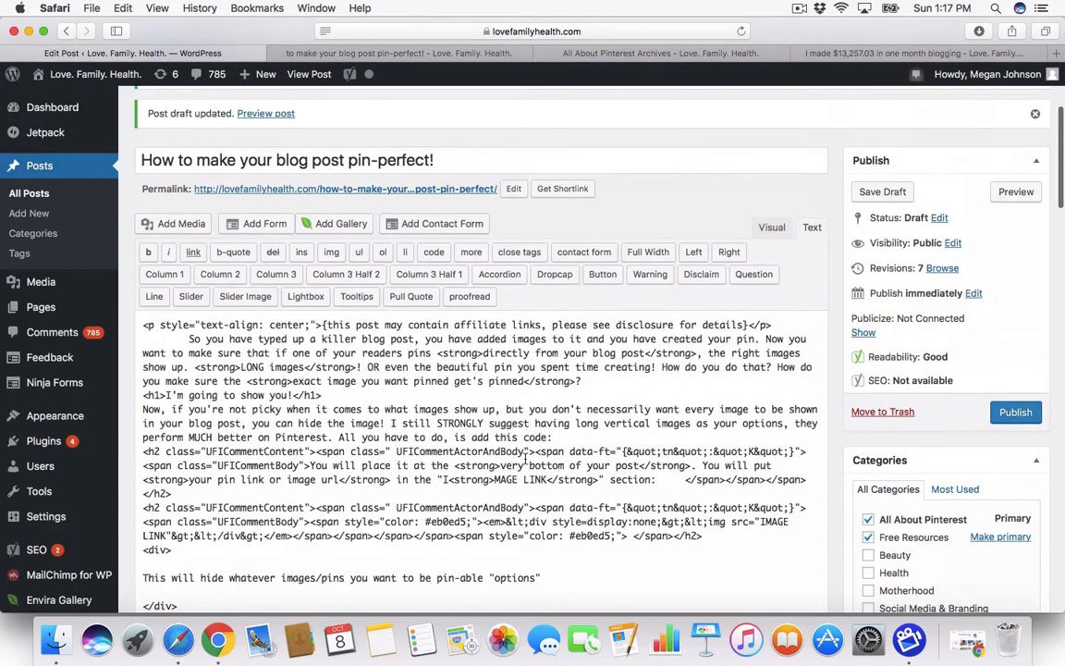
pyautogui.click(772, 228)
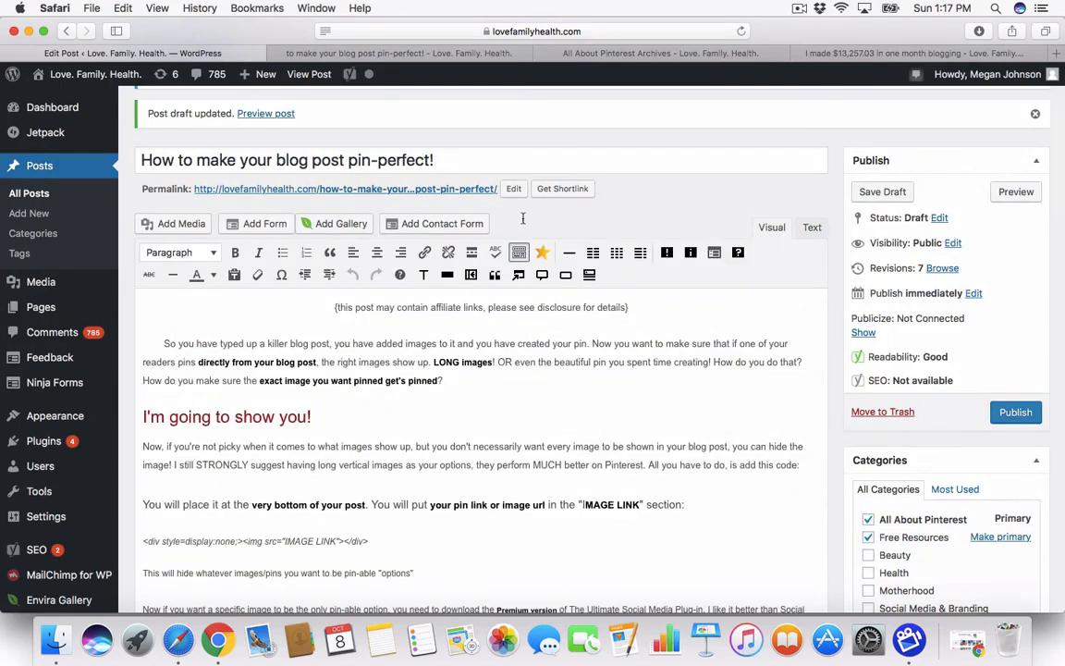
pyautogui.click(466, 56)
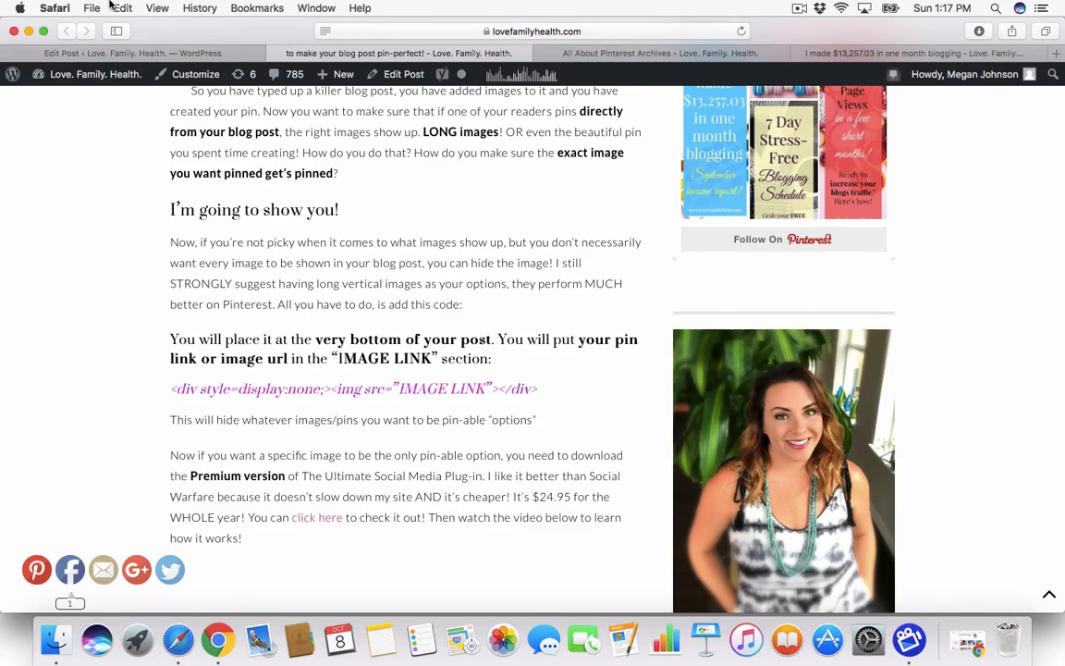
pyautogui.click(85, 51)
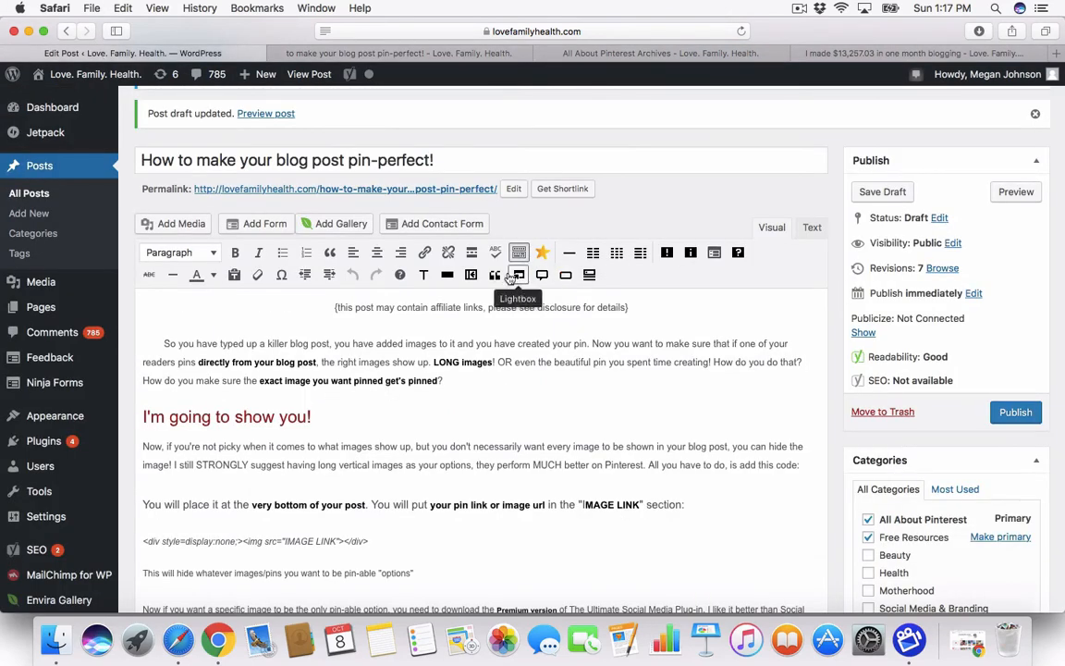
pyautogui.click(168, 226)
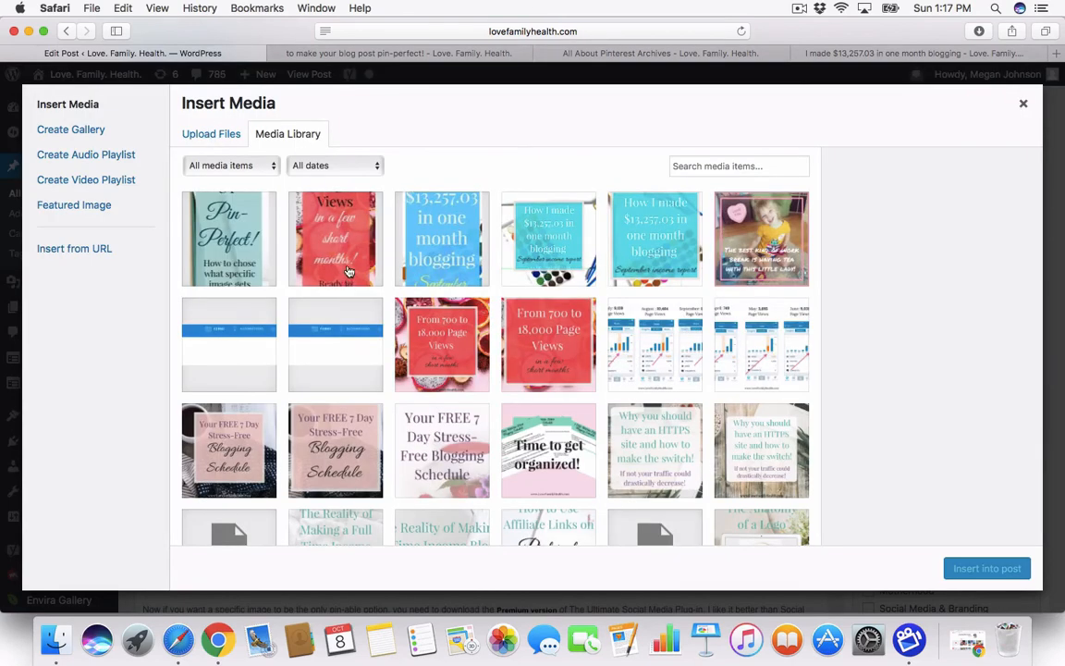
# Step: Select the red page-views pin image, highlight its URL, and close Insert Media without inserting
pyautogui.click(349, 271)
pyautogui.click(965, 317)
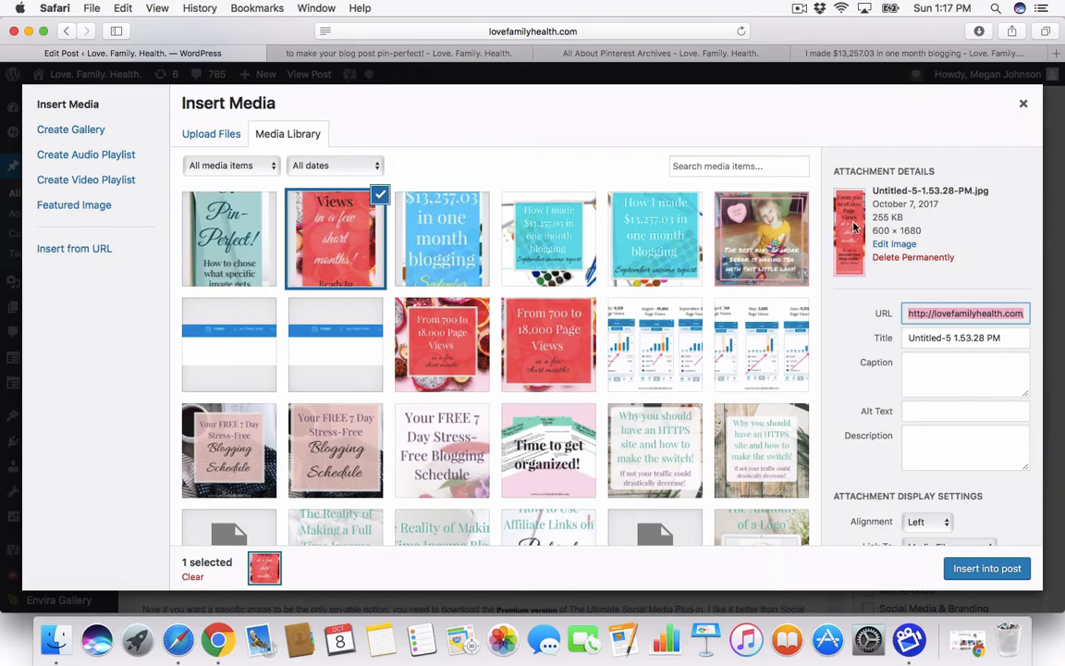
pyautogui.click(1024, 107)
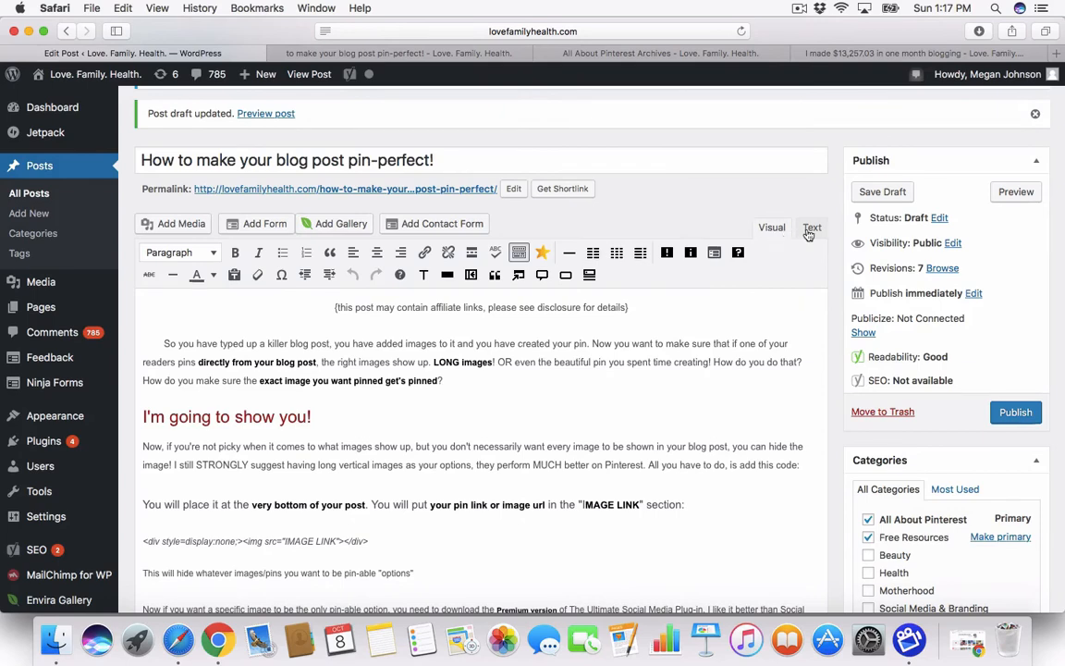
# Step: Compare the live post page, then check the draft's HTML before returning to Visual view
pyautogui.click(384, 53)
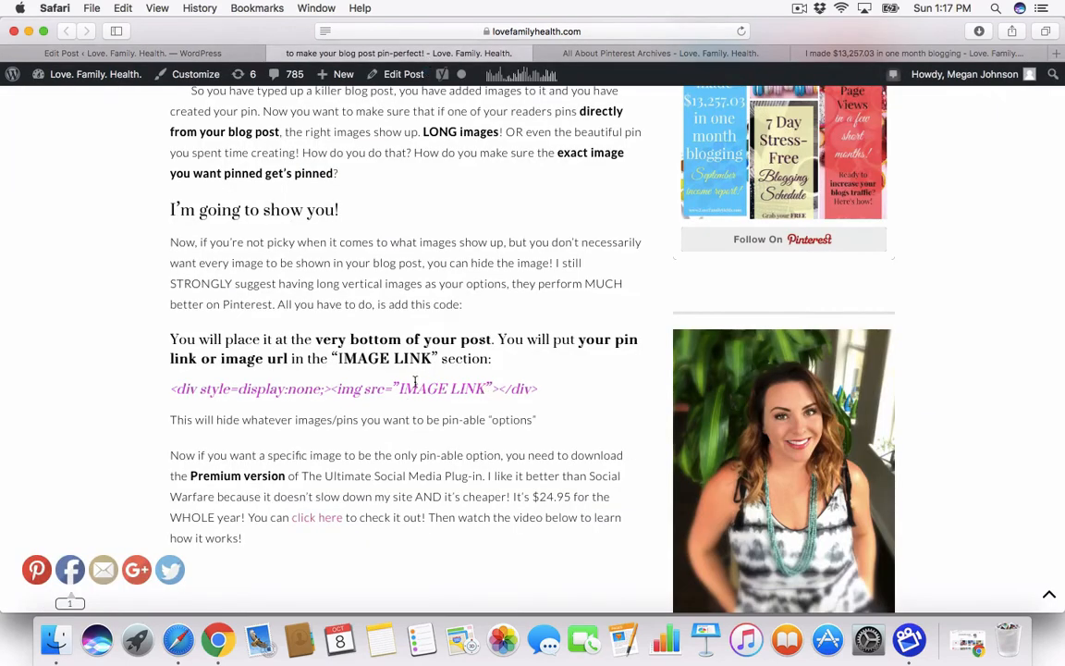
pyautogui.click(186, 53)
pyautogui.click(812, 228)
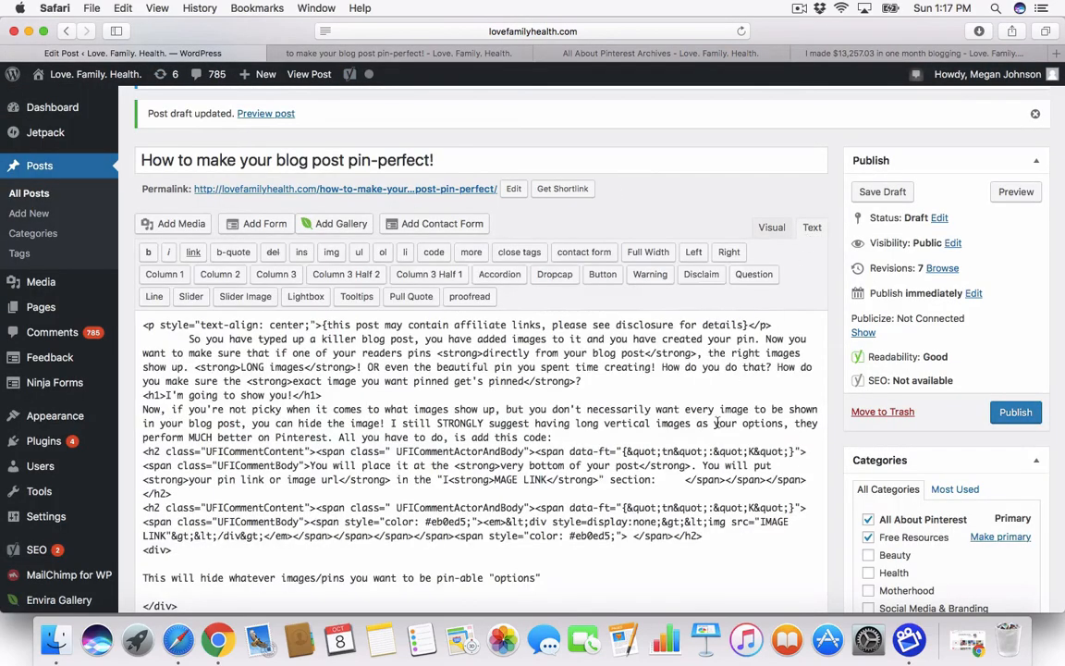
pyautogui.scroll(-5, 706, 440)
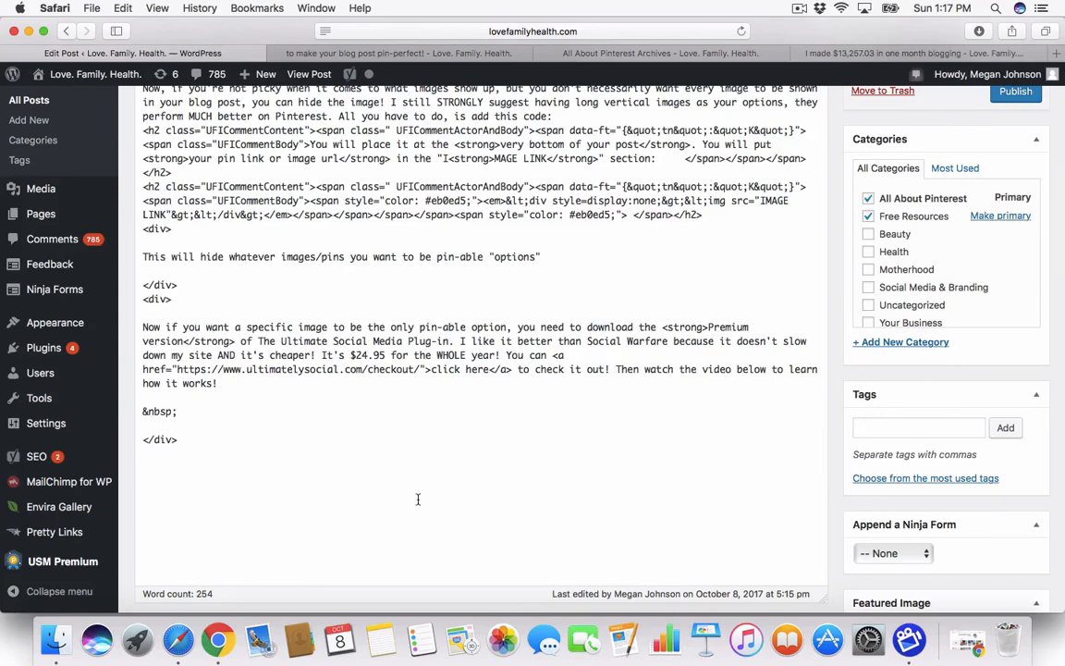
pyautogui.scroll(5, 440, 349)
pyautogui.scroll(3, 452, 308)
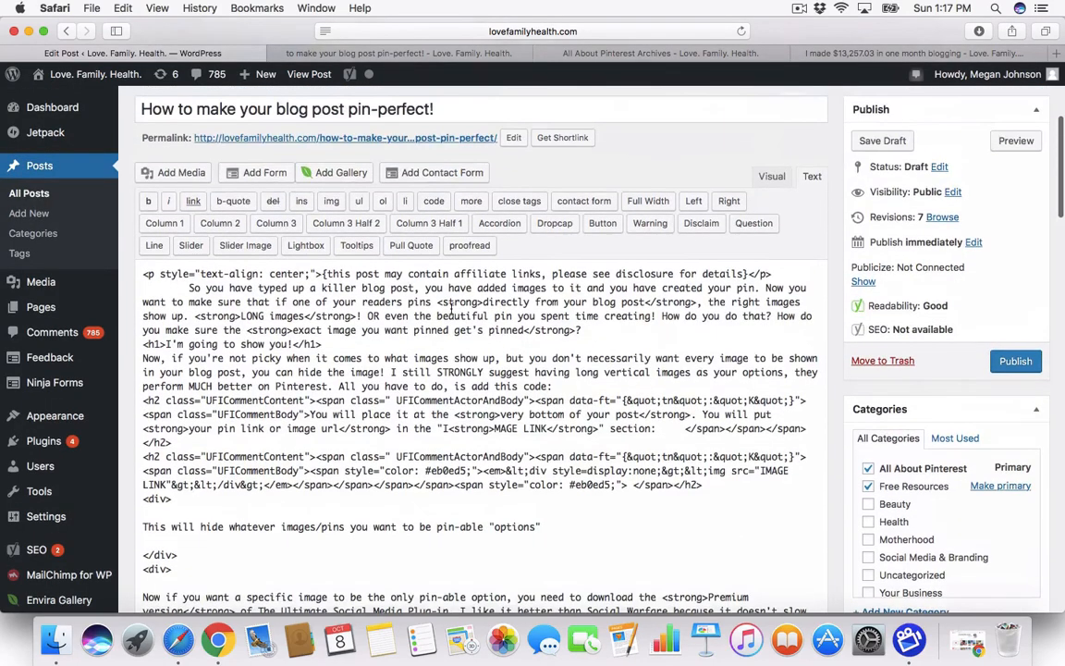
pyautogui.click(772, 176)
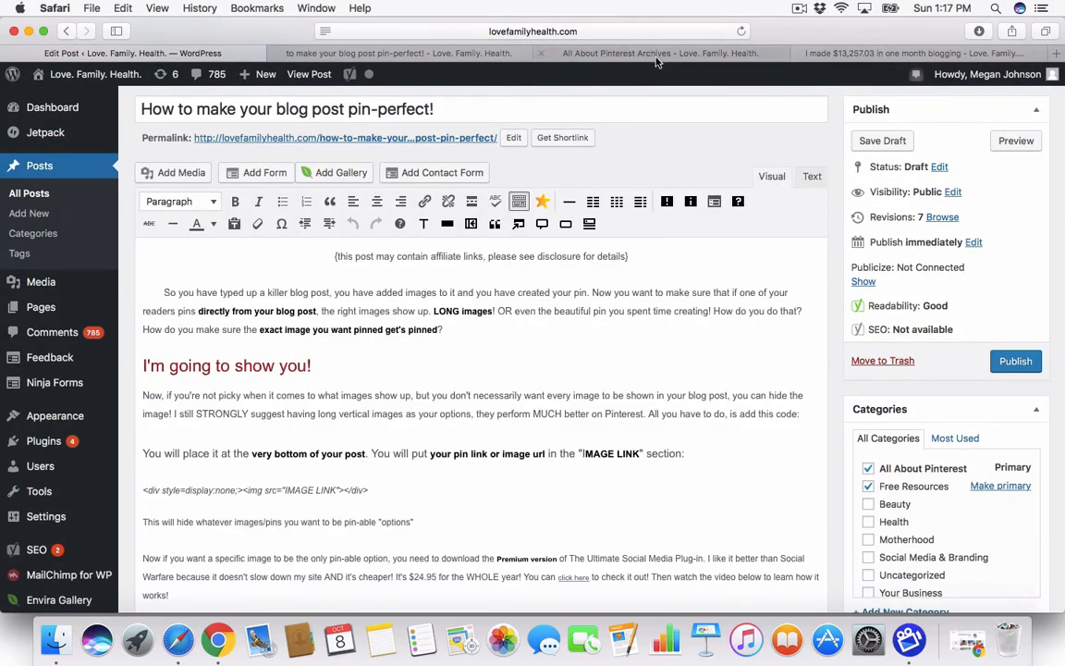
pyautogui.click(589, 52)
pyautogui.click(885, 53)
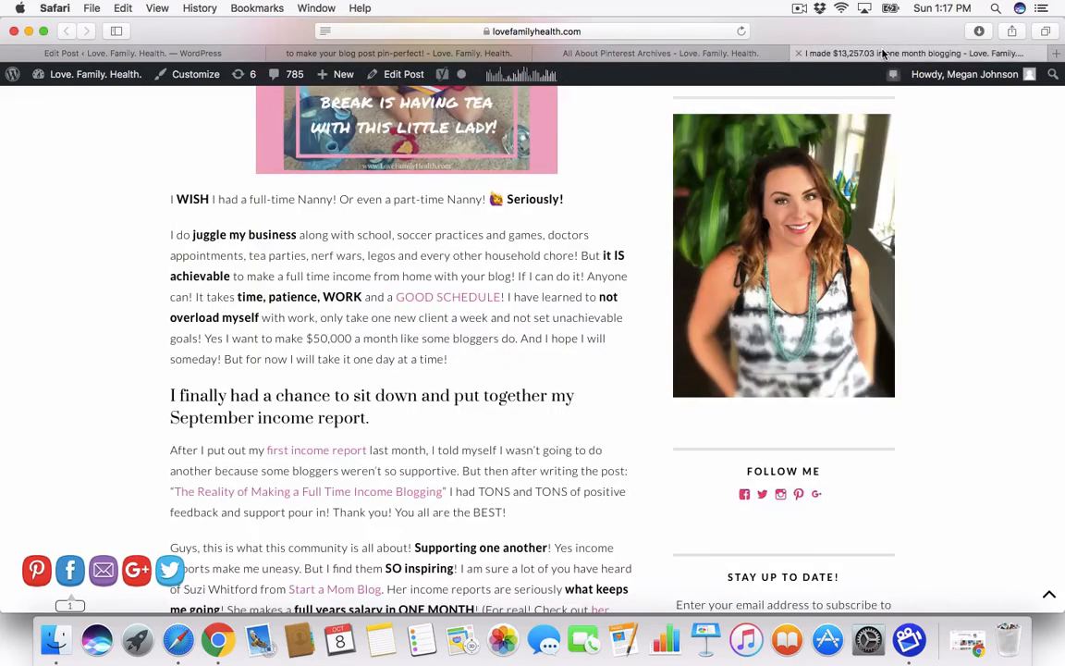
pyautogui.click(444, 52)
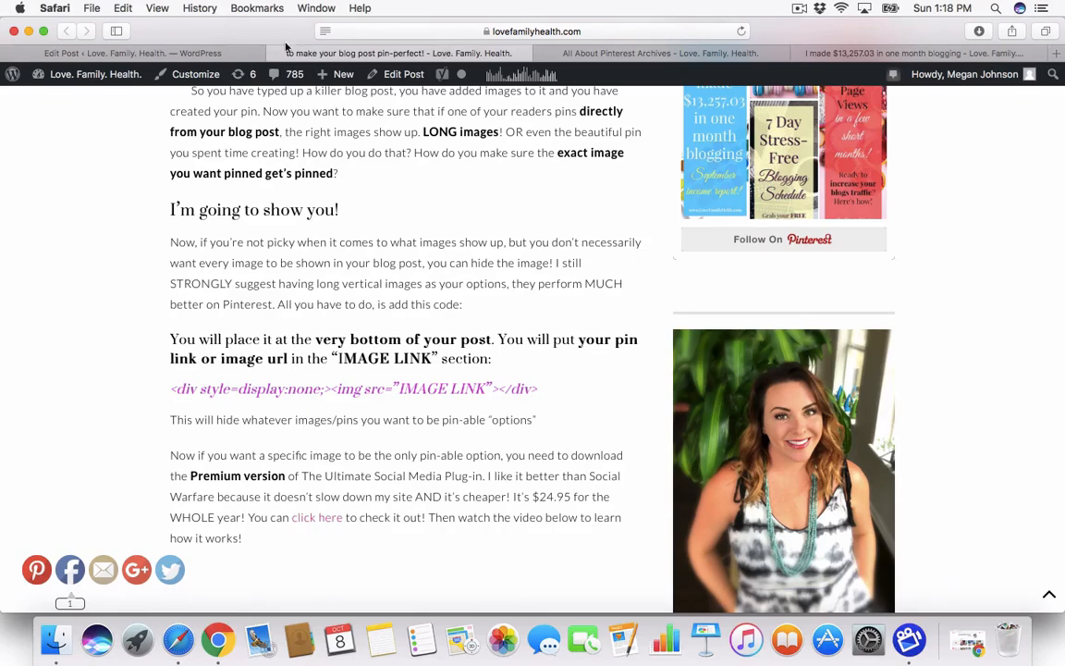
pyautogui.click(184, 52)
pyautogui.scroll(-2, 347, 391)
pyautogui.scroll(-3, 348, 391)
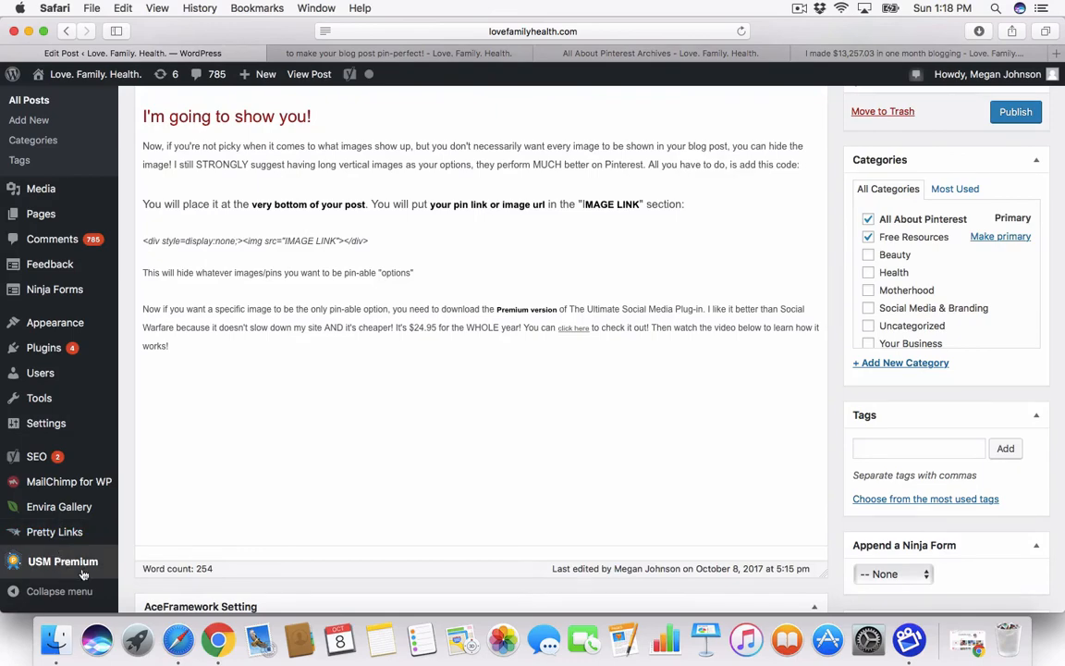
pyautogui.scroll(-20, 285, 472)
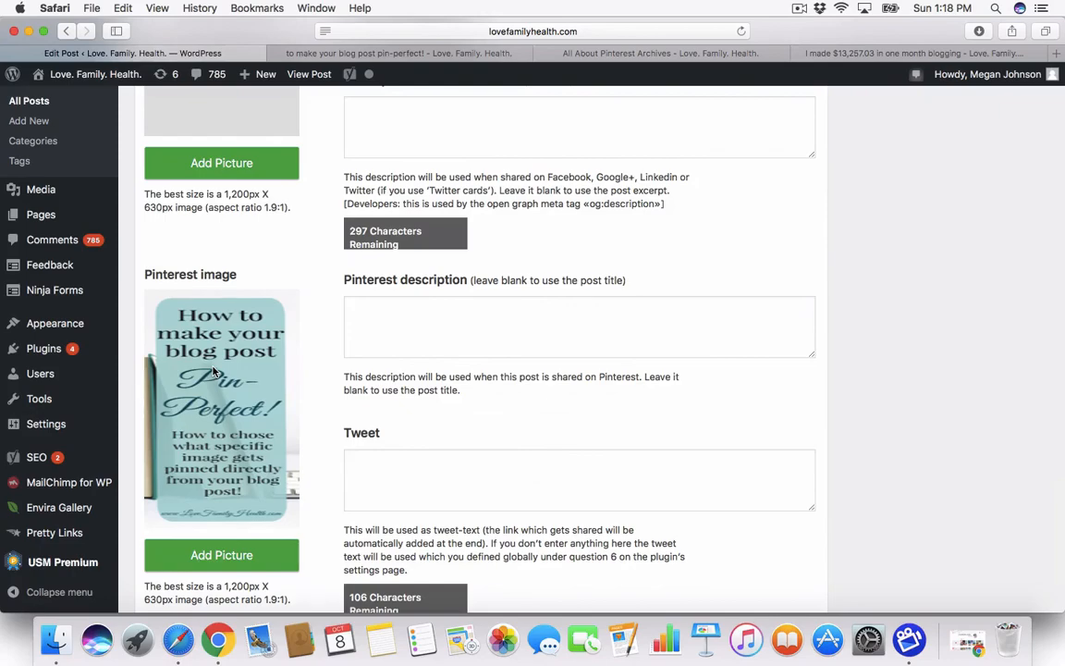
pyautogui.scroll(15, 566, 247)
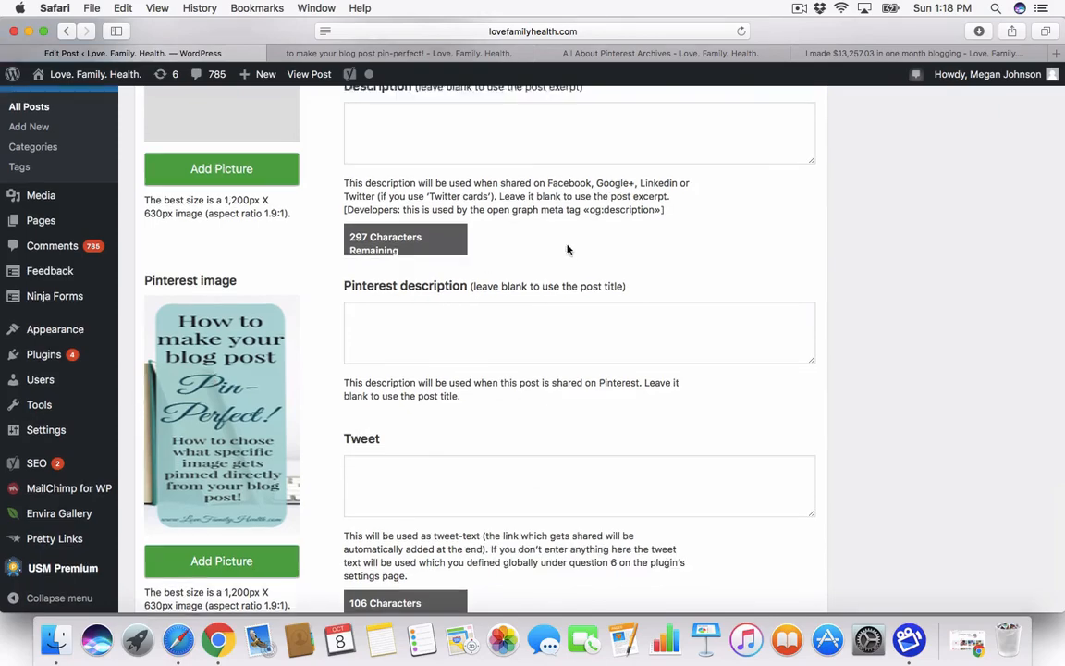
pyautogui.scroll(15, 568, 245)
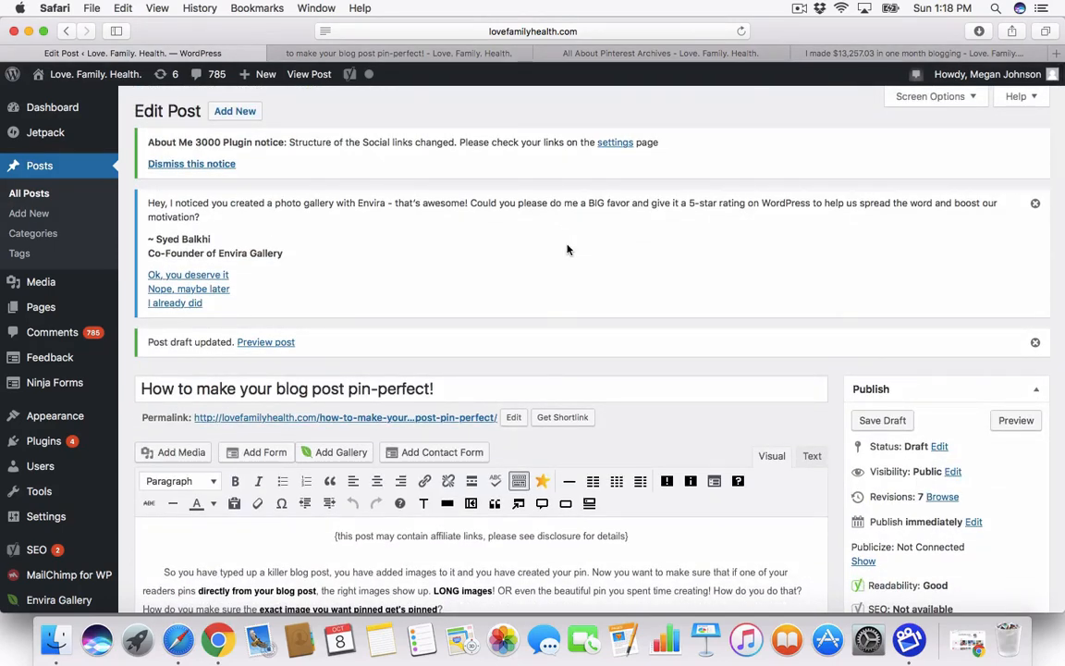
pyautogui.click(800, 8)
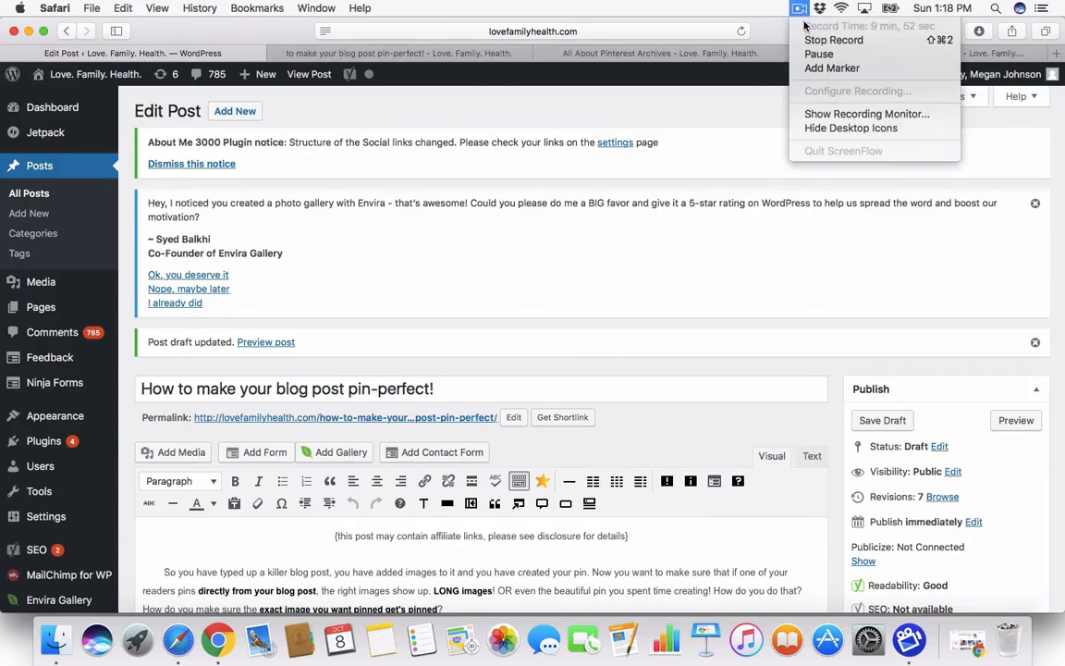